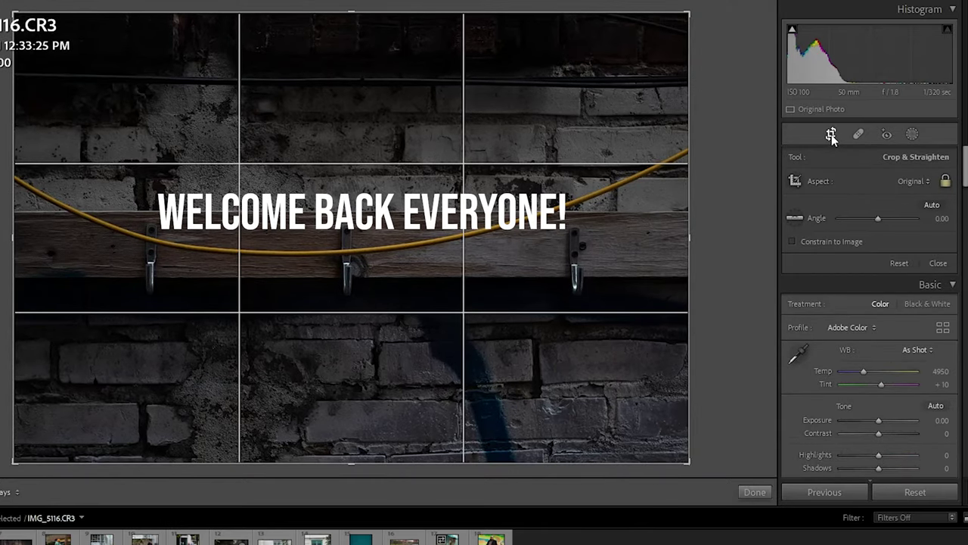
# Leave cropping and set Exposure +0.53, Contrast -35, Highlights -5, Shadows +23, Whites -60, Blacks +46.
pyautogui.click(831, 135)
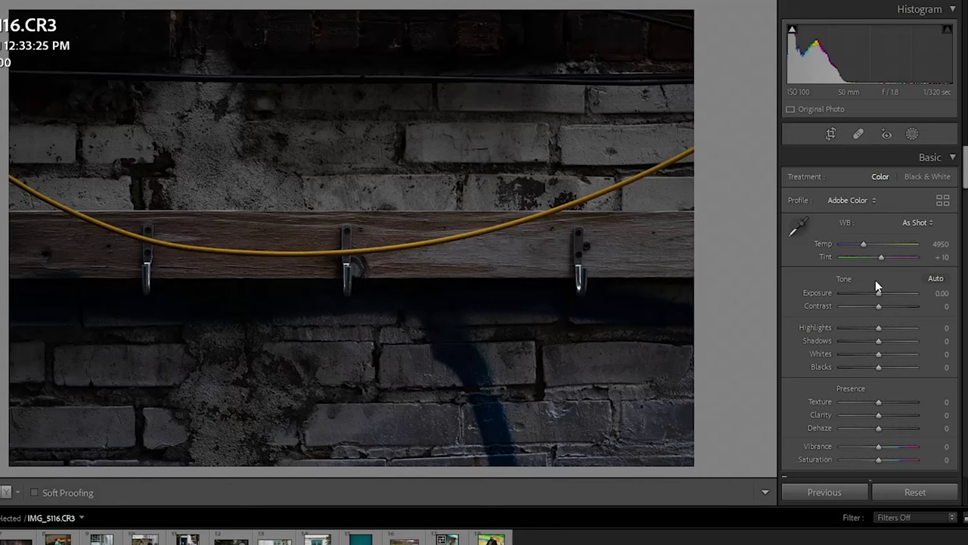
pyautogui.moveTo(880, 292)
pyautogui.mouseDown()
pyautogui.moveTo(898, 293)
pyautogui.moveTo(866, 306)
pyautogui.moveTo(879, 327)
pyautogui.mouseUp()
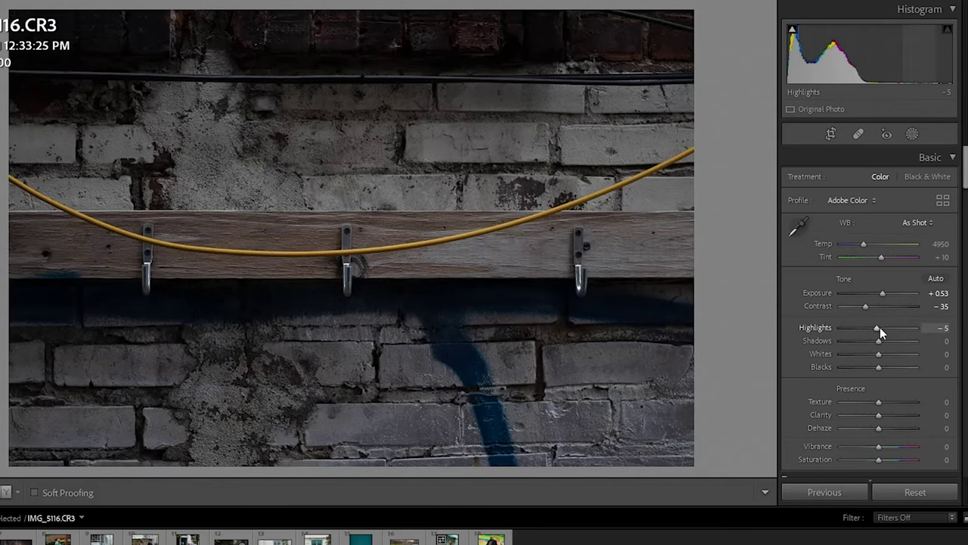
pyautogui.moveTo(879, 341)
pyautogui.mouseDown()
pyautogui.moveTo(888, 340)
pyautogui.moveTo(856, 364)
pyautogui.moveTo(904, 373)
pyautogui.moveTo(897, 374)
pyautogui.mouseUp()
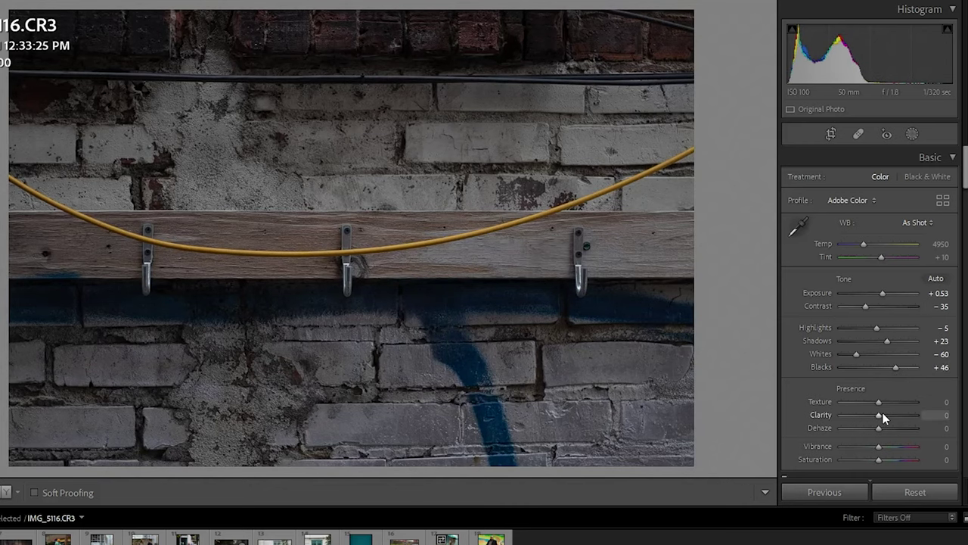
pyautogui.scroll(-3, 882, 412)
# Add three tone-curve points and raise the black point to output 14 for a matte look.
pyautogui.scroll(-3, 882, 412)
pyautogui.scroll(-3, 882, 412)
pyautogui.scroll(2, 882, 413)
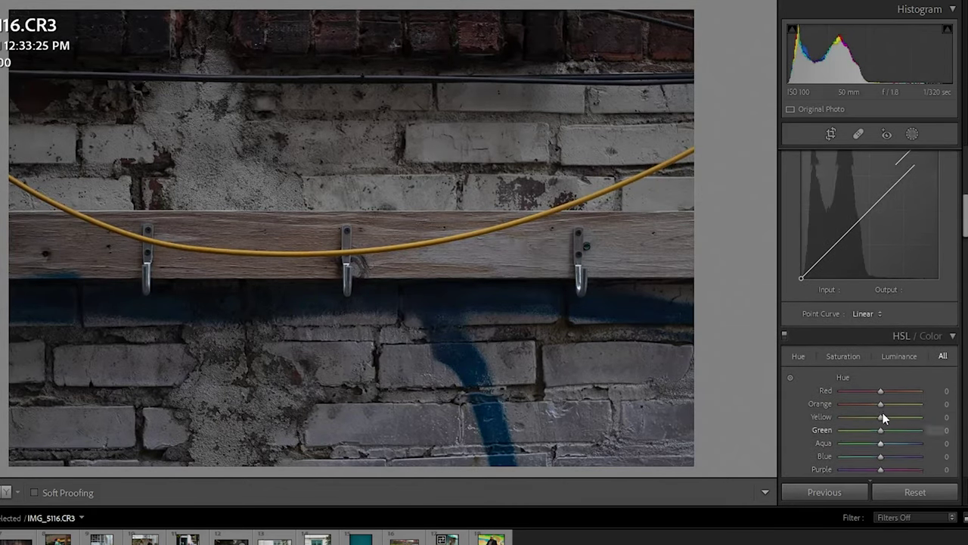
pyautogui.scroll(1, 883, 412)
pyautogui.click(837, 248)
pyautogui.click(873, 210)
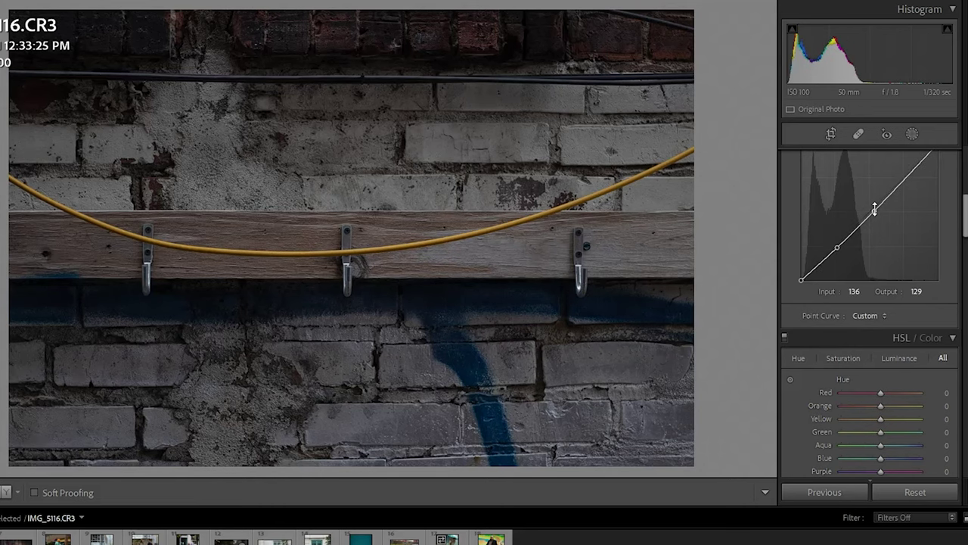
pyautogui.click(908, 177)
pyautogui.moveTo(801, 280); pyautogui.dragTo(802, 270)
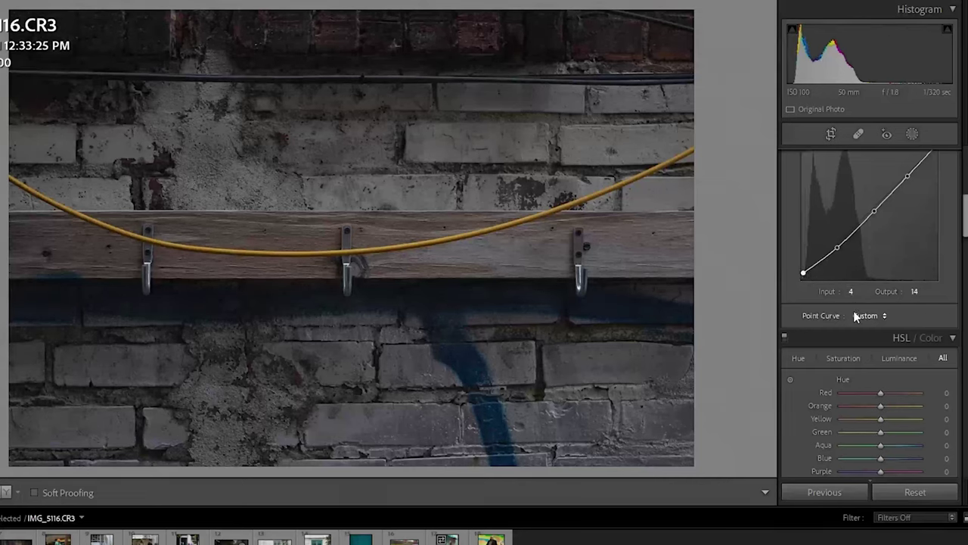
pyautogui.scroll(-5, 853, 312)
pyautogui.scroll(-5, 853, 312)
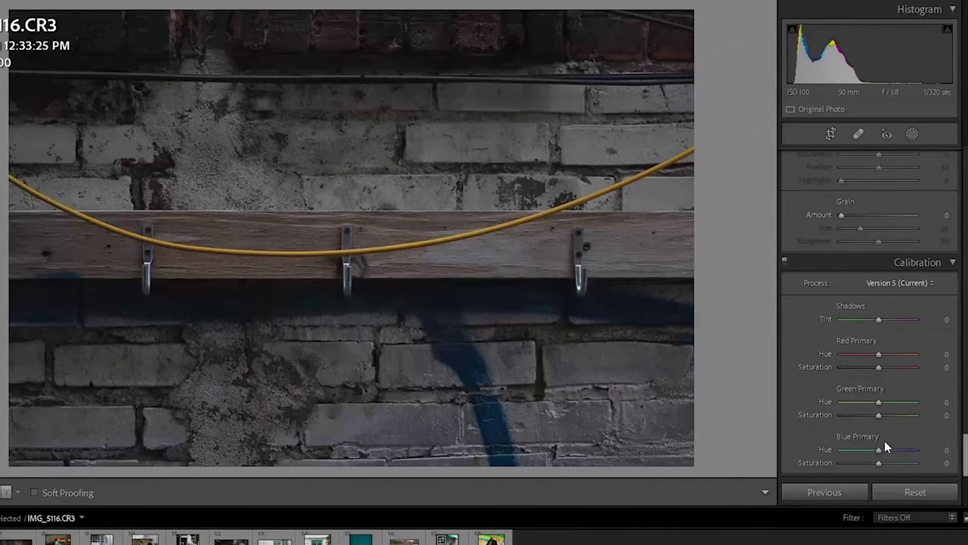
# Set Blue Primary hue -84, saturation -35 and Red Primary hue +19, saturation +81.
pyautogui.moveTo(879, 450)
pyautogui.mouseDown()
pyautogui.moveTo(851, 461)
pyautogui.moveTo(868, 464)
pyautogui.mouseUp()
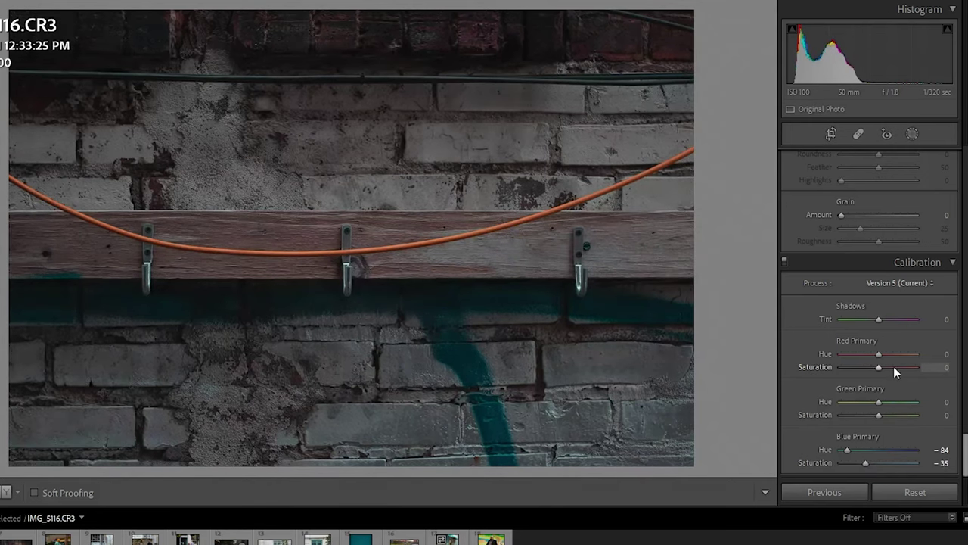
pyautogui.moveTo(882, 355); pyautogui.dragTo(910, 367)
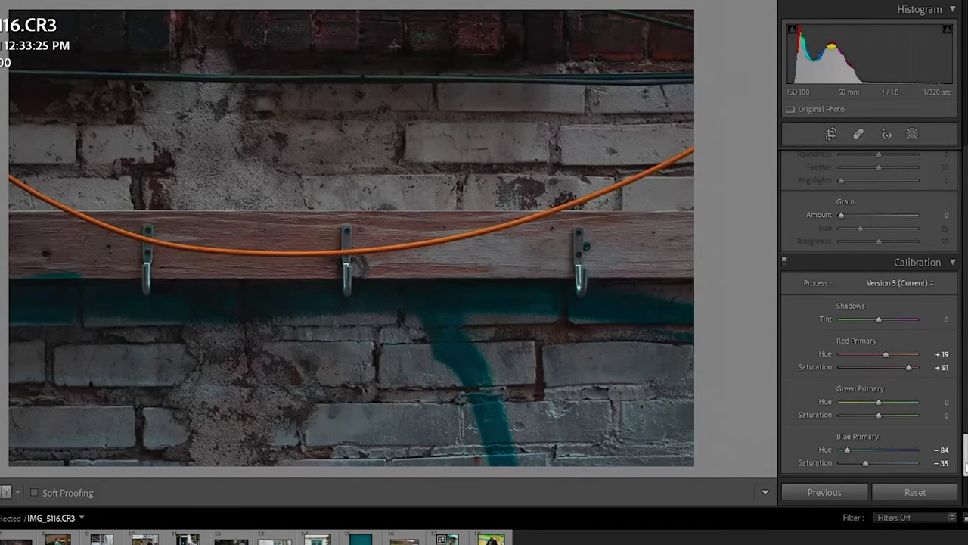
pyautogui.moveTo(966, 467); pyautogui.dragTo(966, 384)
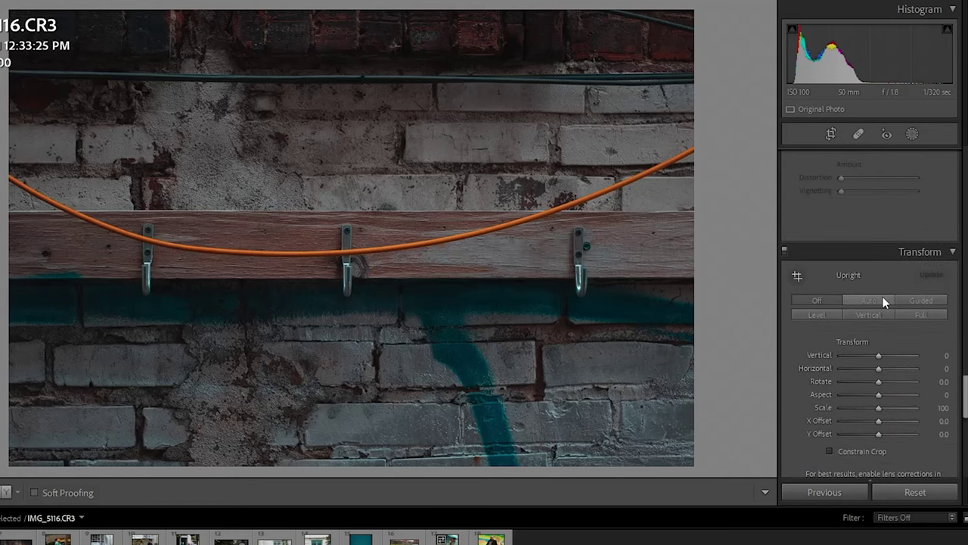
# Enable Remove Chromatic Aberration in the Lens Corrections profile settings.
pyautogui.scroll(3, 879, 378)
pyautogui.scroll(3, 879, 378)
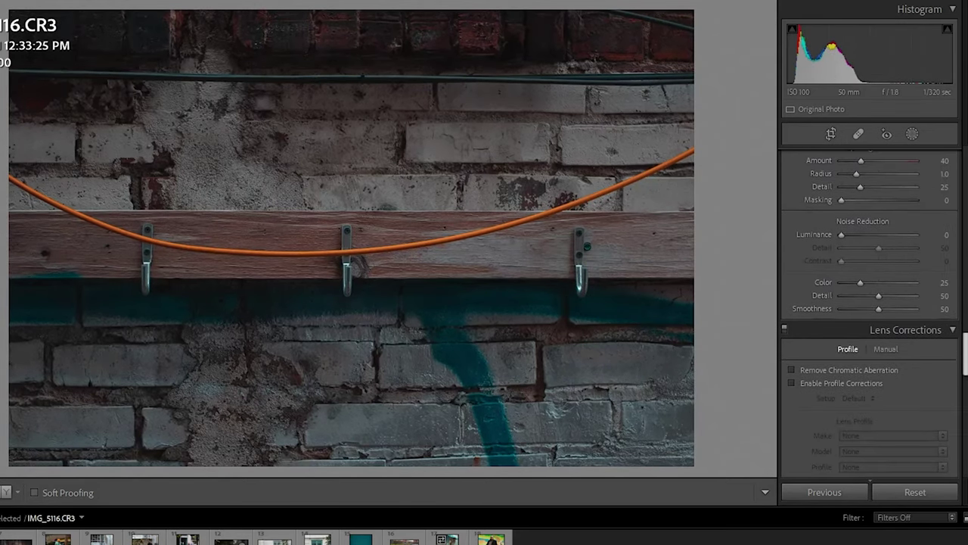
pyautogui.click(877, 372)
# Bring the Color Grading panel into view.
pyautogui.scroll(1, 965, 368)
pyautogui.scroll(1, 965, 368)
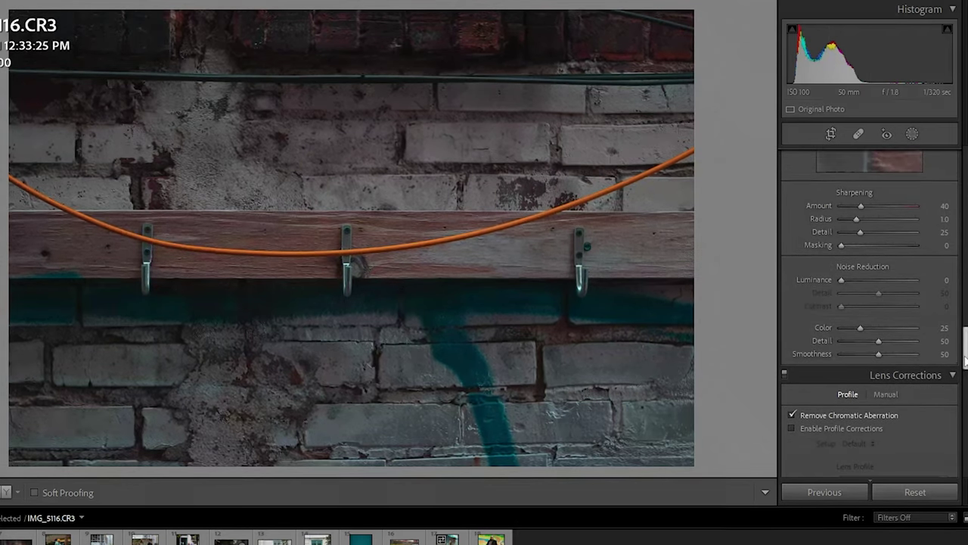
pyautogui.moveTo(965, 363); pyautogui.dragTo(965, 329)
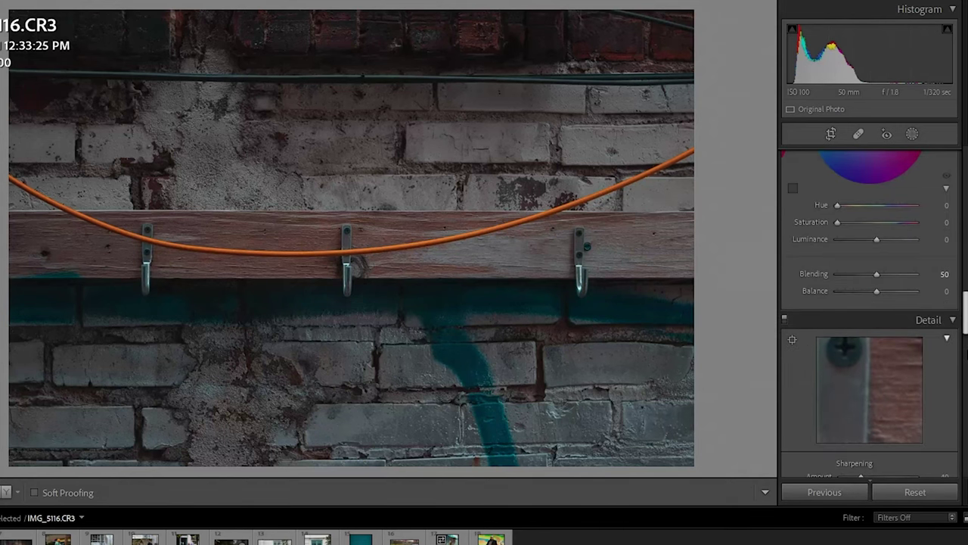
pyautogui.moveTo(965, 329); pyautogui.dragTo(965, 366)
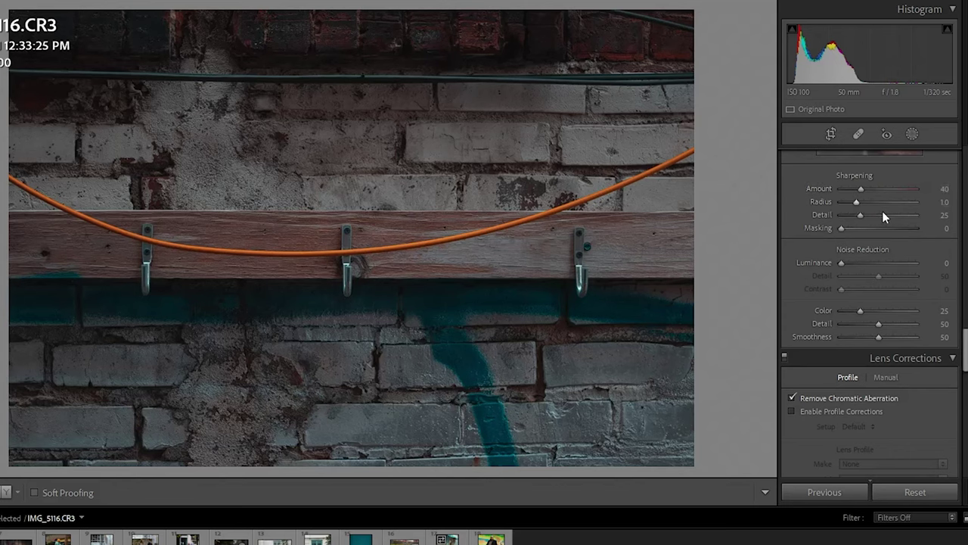
pyautogui.scroll(3, 885, 303)
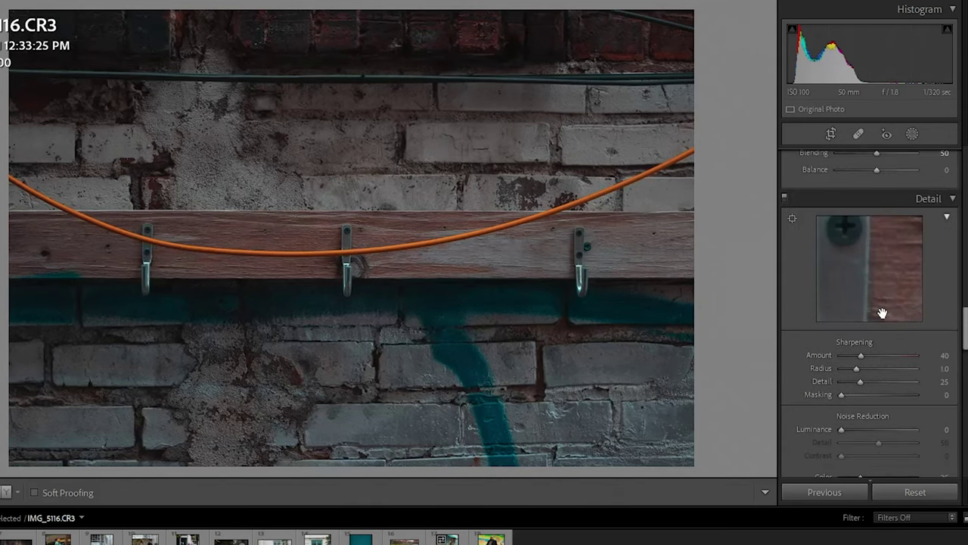
pyautogui.scroll(3, 883, 313)
pyautogui.scroll(1, 883, 312)
# Give the shadows a subtle yellow tint in Color Grading.
pyautogui.click(873, 231)
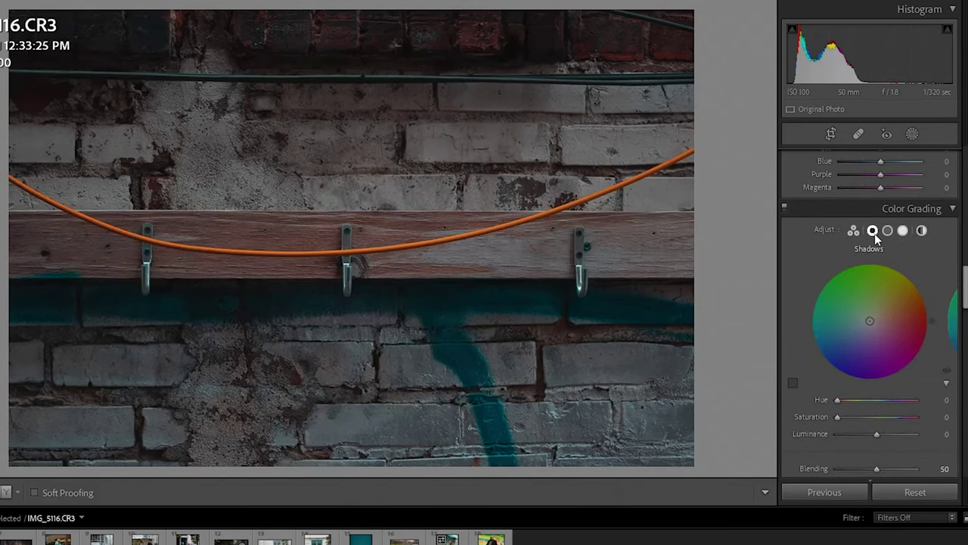
pyautogui.moveTo(869, 320); pyautogui.dragTo(900, 268)
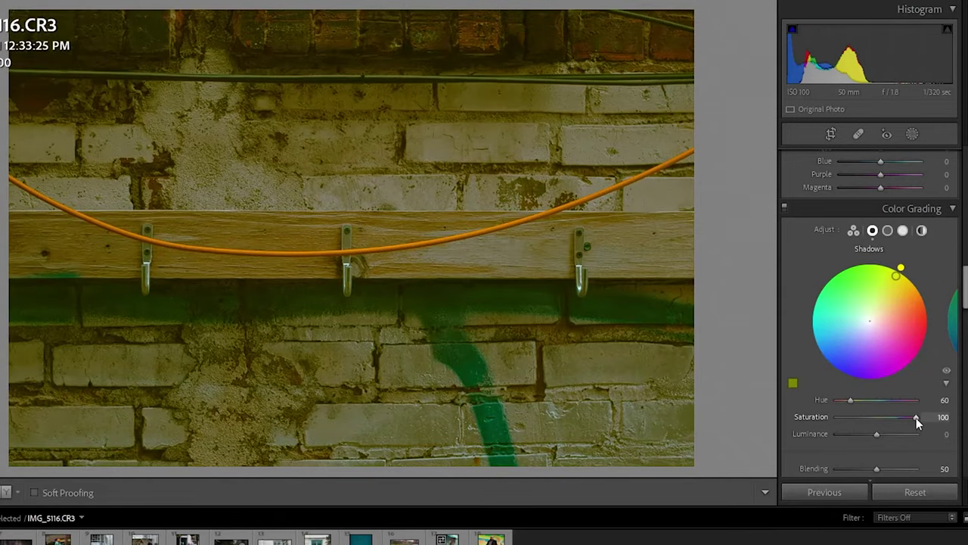
pyautogui.moveTo(916, 418); pyautogui.dragTo(845, 425)
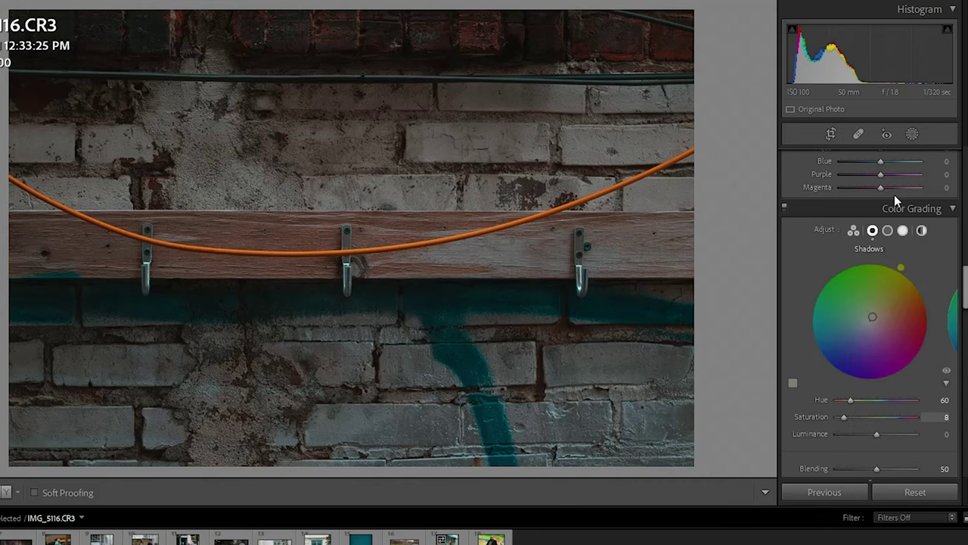
# Tint the midtones a faint warm yellow.
pyautogui.click(888, 230)
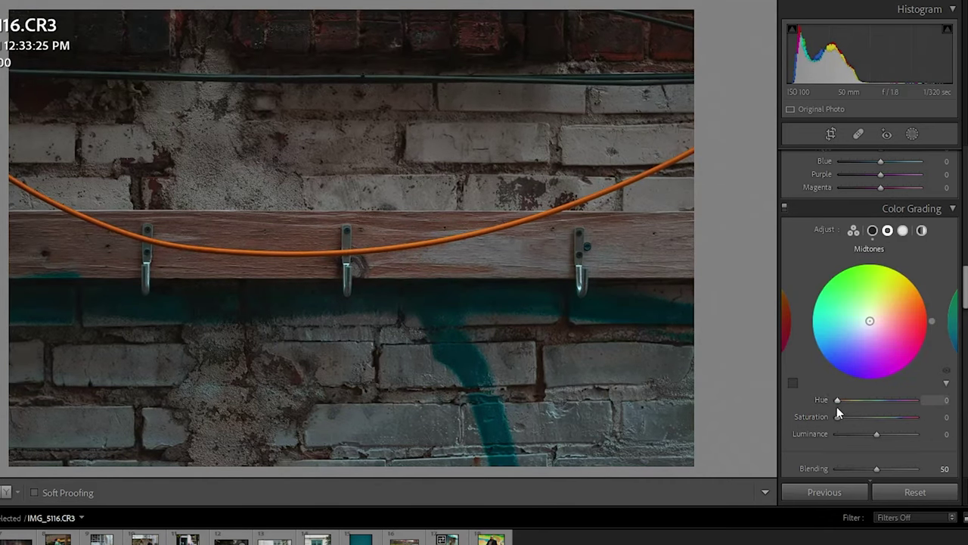
pyautogui.moveTo(838, 400); pyautogui.dragTo(937, 317)
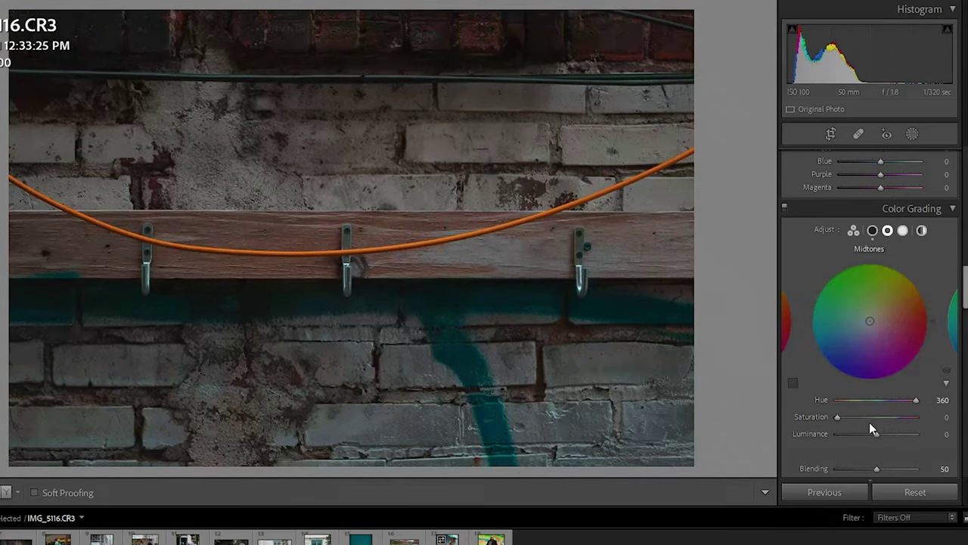
pyautogui.moveTo(938, 317); pyautogui.dragTo(905, 270)
pyautogui.moveTo(837, 416); pyautogui.dragTo(956, 394)
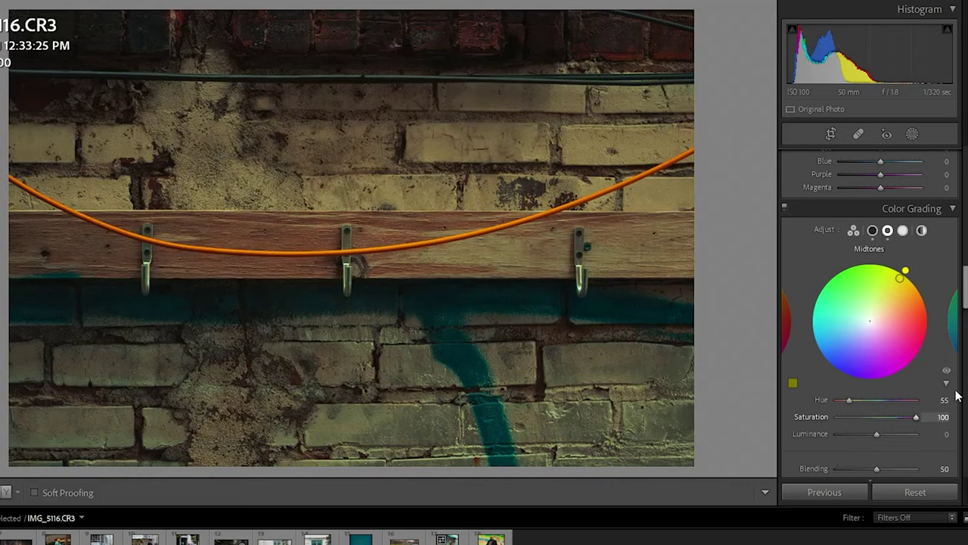
pyautogui.moveTo(906, 270); pyautogui.dragTo(905, 274)
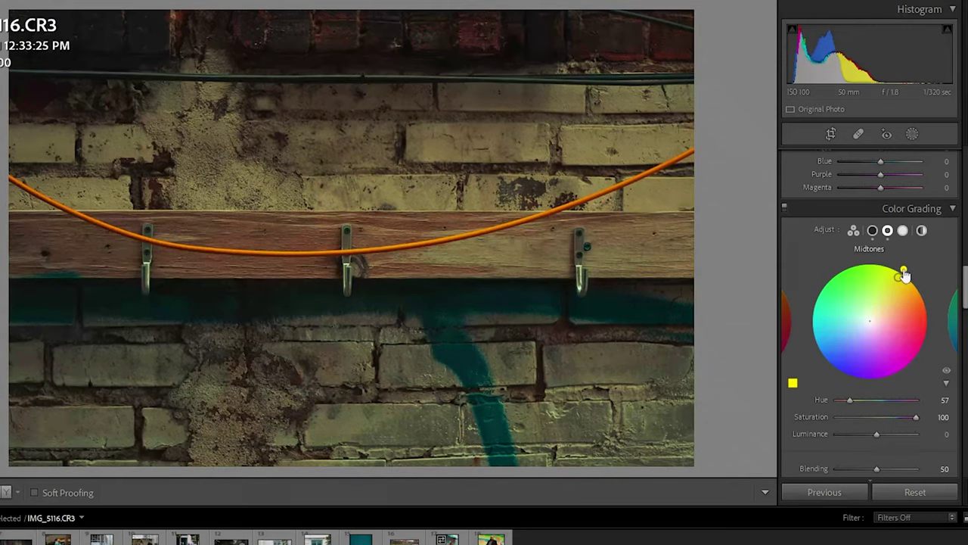
pyautogui.moveTo(916, 417); pyautogui.dragTo(842, 420)
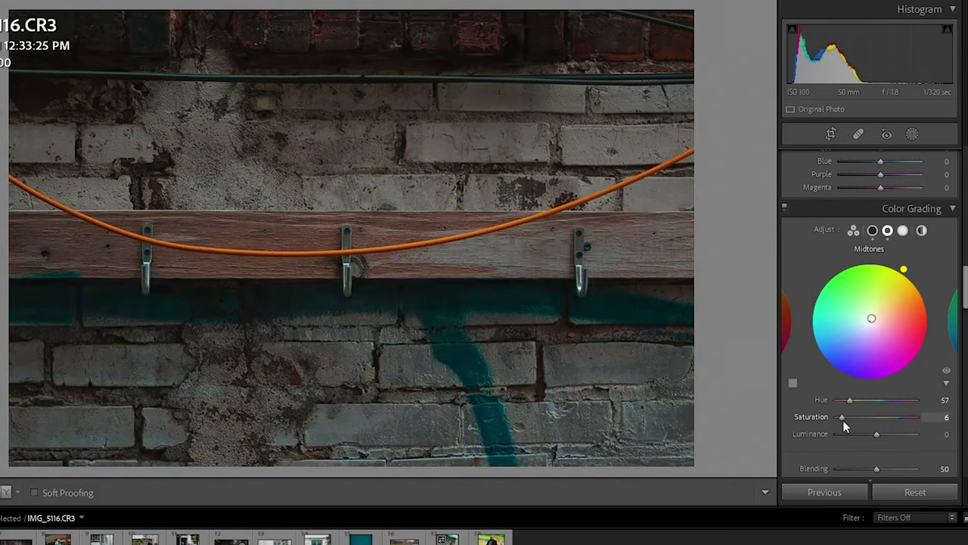
# Set highlights to hue 52, saturation 28, and shift shadows to hue 48, saturation 8.
pyautogui.click(902, 231)
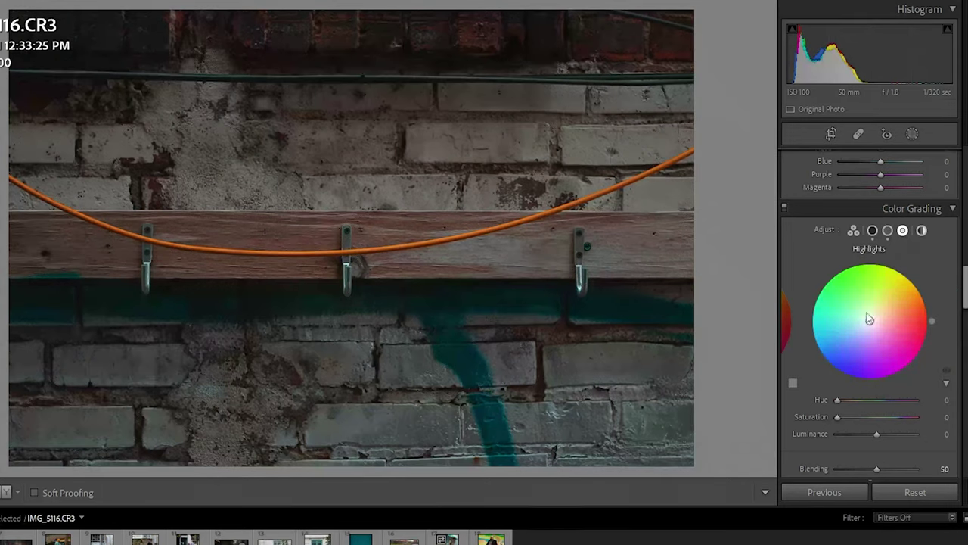
pyautogui.moveTo(870, 322); pyautogui.dragTo(907, 271)
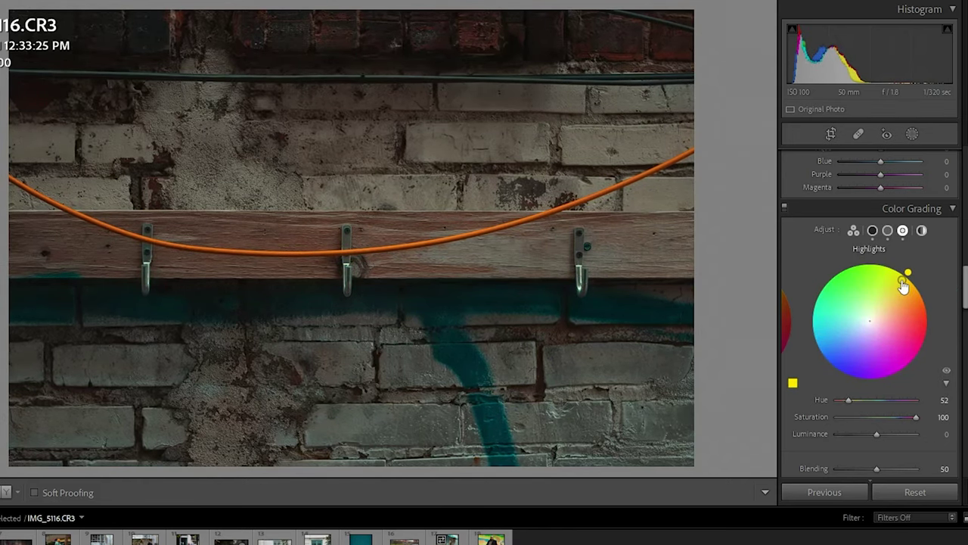
pyautogui.moveTo(916, 417); pyautogui.dragTo(858, 415)
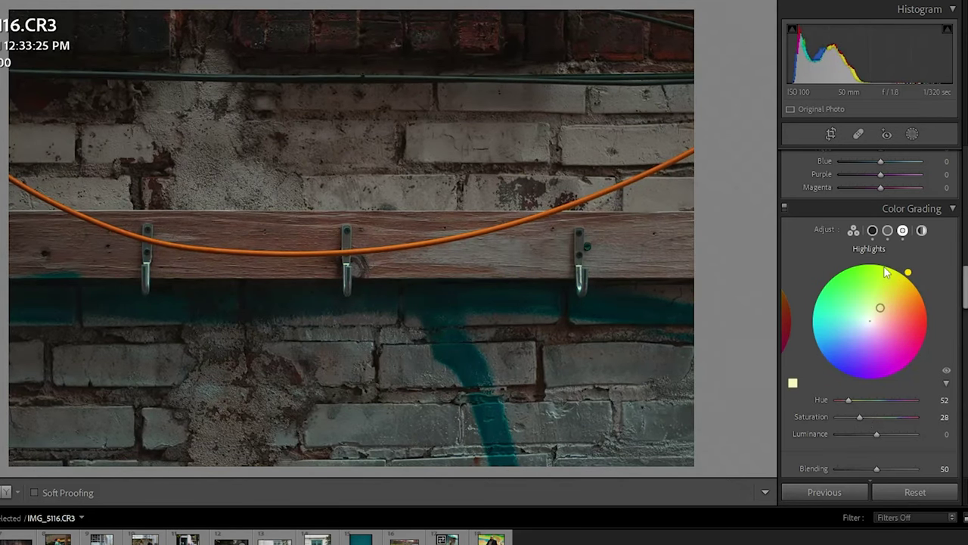
pyautogui.click(873, 231)
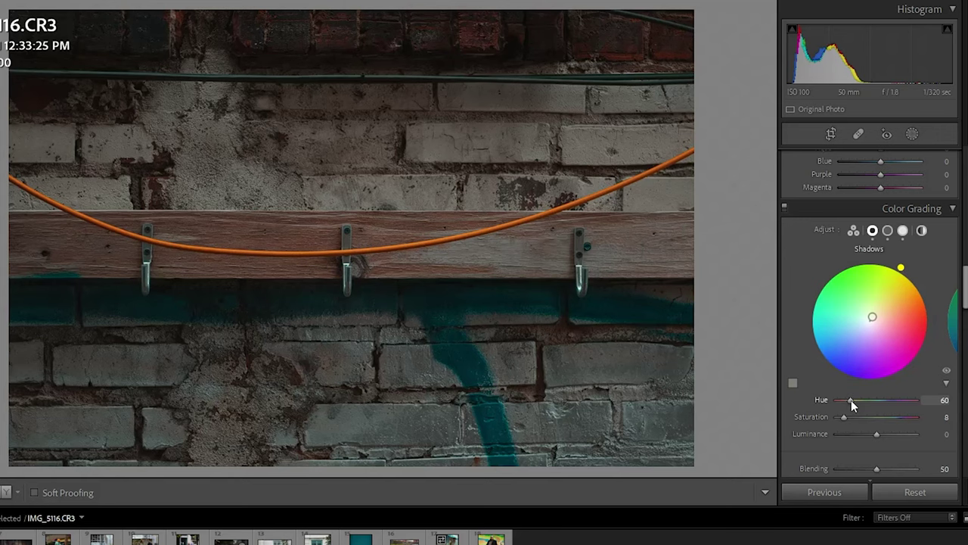
pyautogui.moveTo(851, 399); pyautogui.dragTo(848, 401)
# Set Orange hue +30, Aqua hue -17, Blue hue +22 and Aqua saturation -2.
pyautogui.scroll(5, 848, 400)
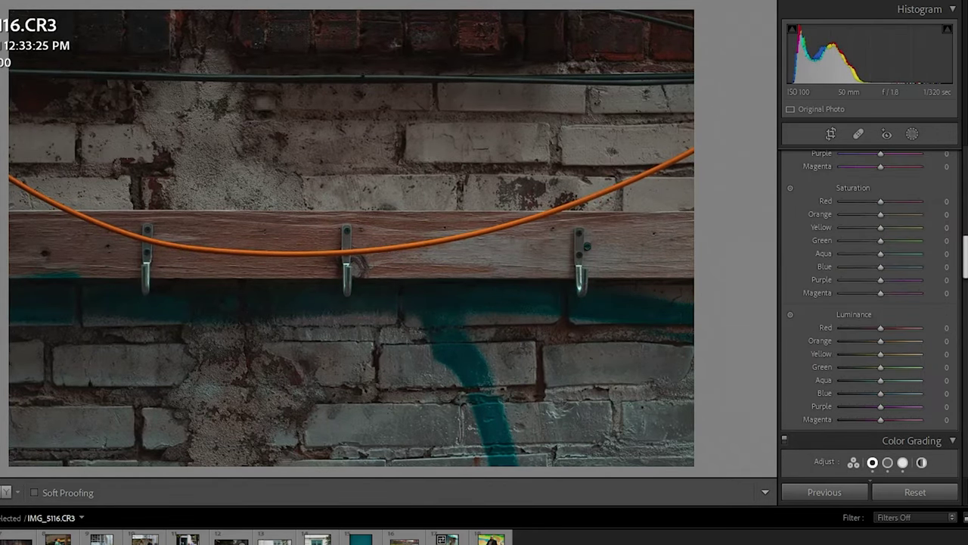
pyautogui.scroll(3, 870, 303)
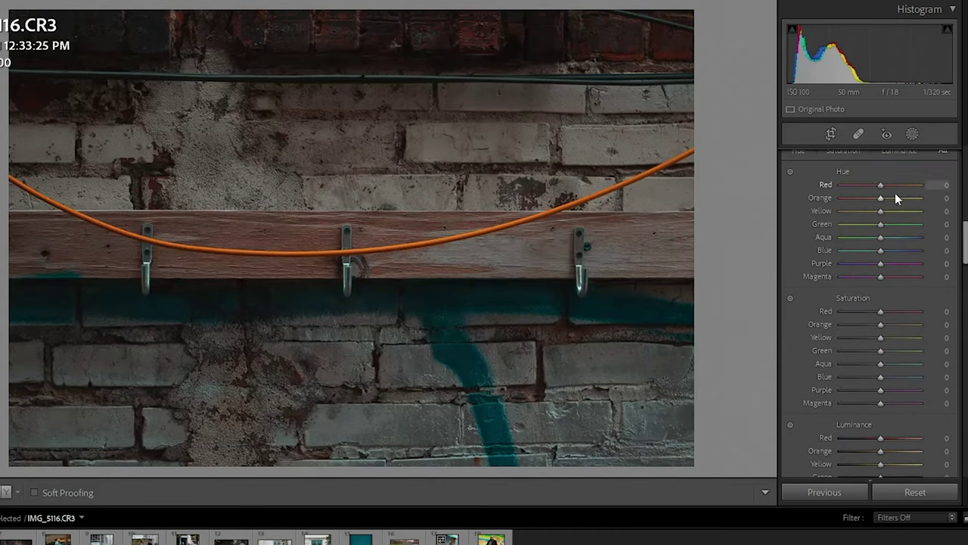
pyautogui.moveTo(879, 197); pyautogui.dragTo(893, 204)
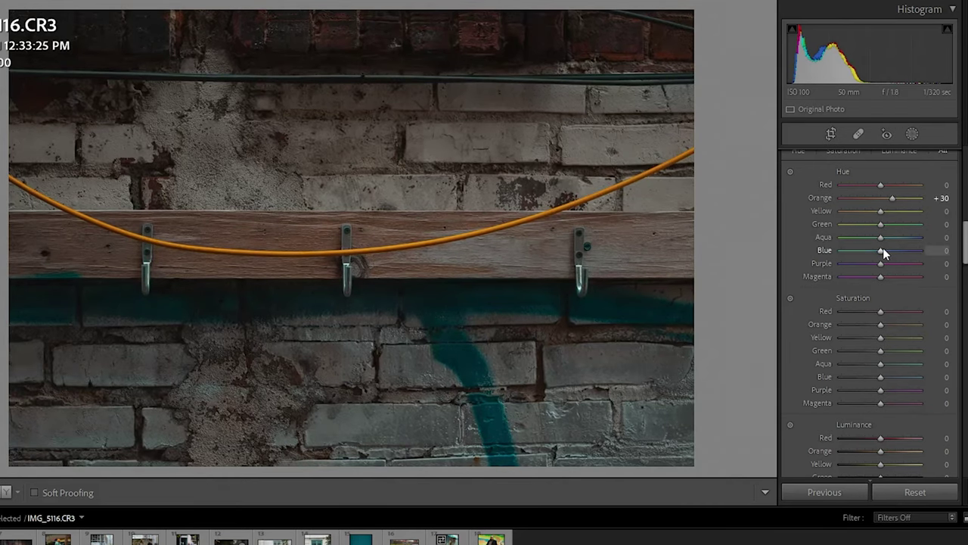
pyautogui.moveTo(877, 241); pyautogui.dragTo(887, 250)
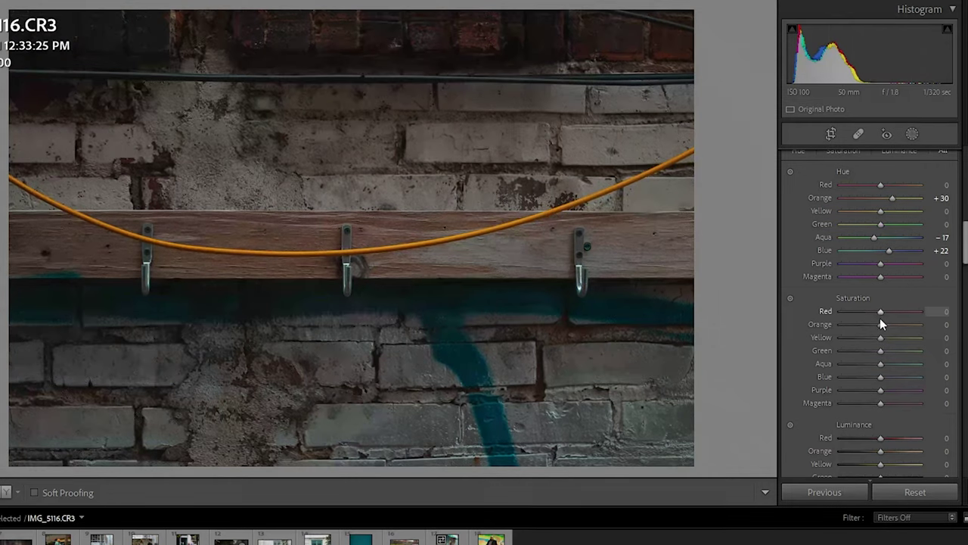
pyautogui.moveTo(882, 363); pyautogui.dragTo(879, 365)
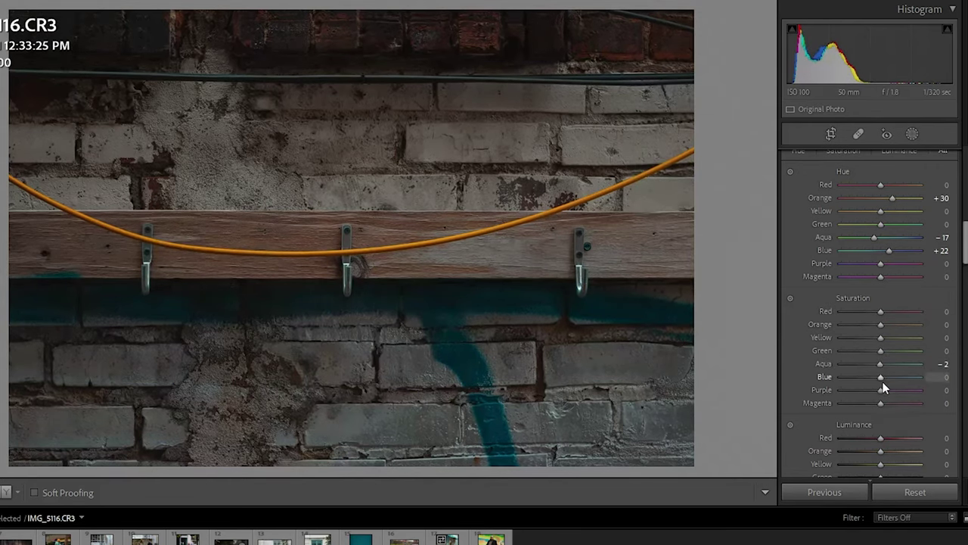
# Set Blue saturation +12 and luminance Red -7, Orange +5, Aqua -8, Blue -7.
pyautogui.moveTo(882, 380); pyautogui.dragTo(885, 381)
pyautogui.moveTo(966, 262); pyautogui.dragTo(965, 281)
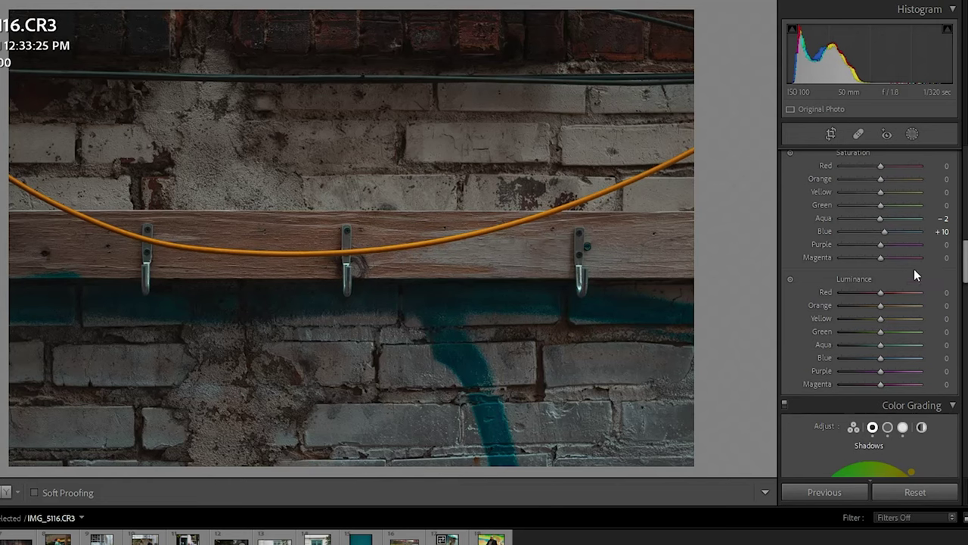
pyautogui.moveTo(886, 230); pyautogui.dragTo(888, 232)
pyautogui.moveTo(879, 292); pyautogui.dragTo(883, 305)
pyautogui.moveTo(882, 345); pyautogui.dragTo(877, 346)
pyautogui.moveTo(883, 357)
pyautogui.mouseDown()
pyautogui.moveTo(868, 358)
pyautogui.moveTo(882, 367)
pyautogui.mouseUp()
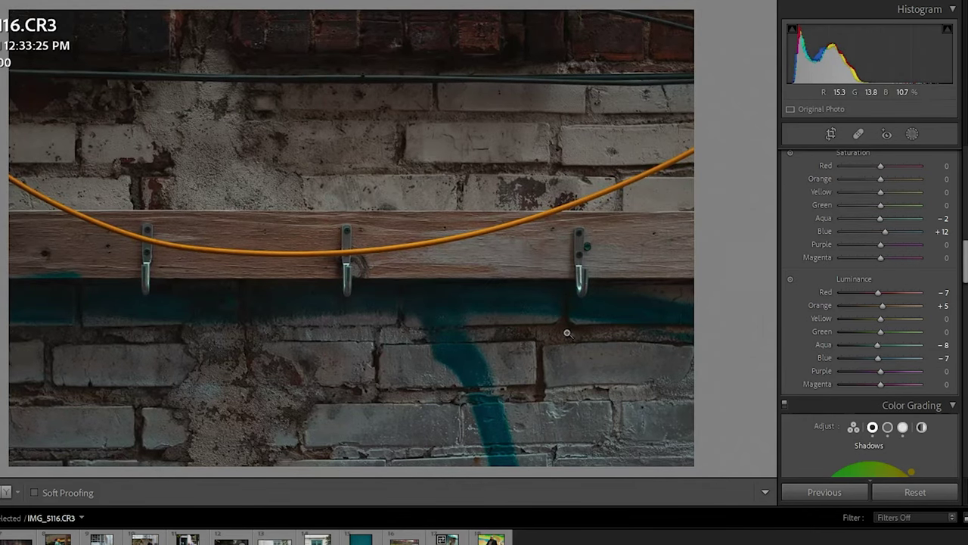
# Set Exposure +0.97, Contrast -58, Texture +18 and Vibrance +16 in the Basic panel.
pyautogui.scroll(10, 891, 301)
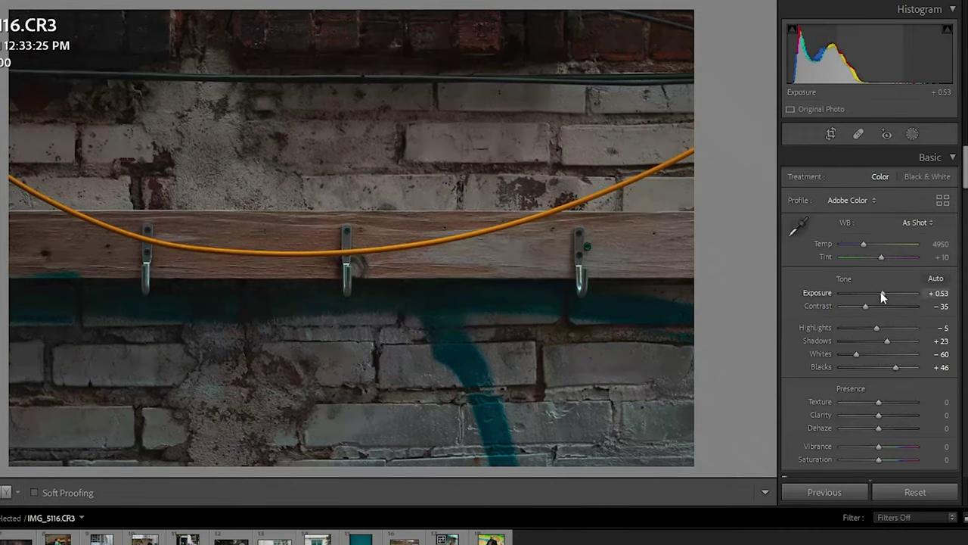
pyautogui.moveTo(880, 293); pyautogui.dragTo(858, 310)
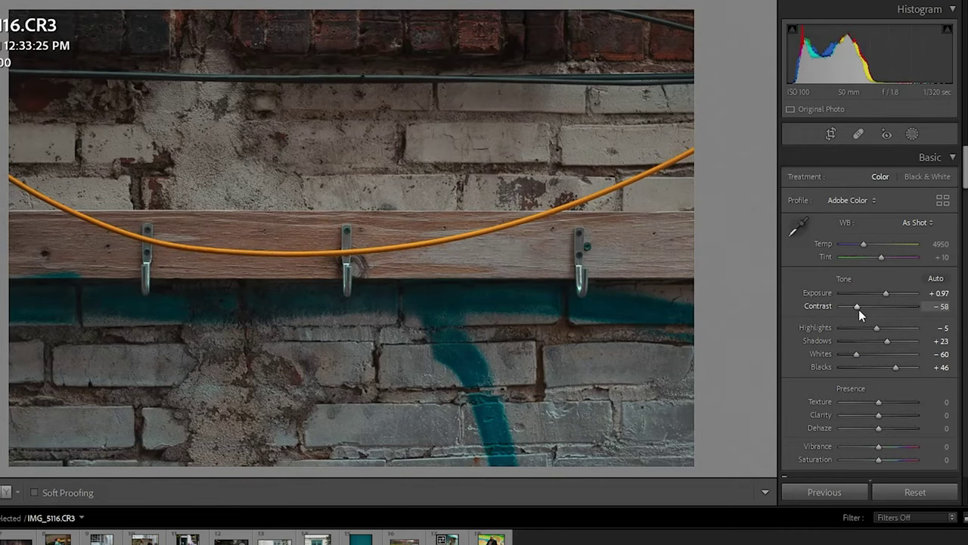
pyautogui.moveTo(879, 401); pyautogui.dragTo(888, 403)
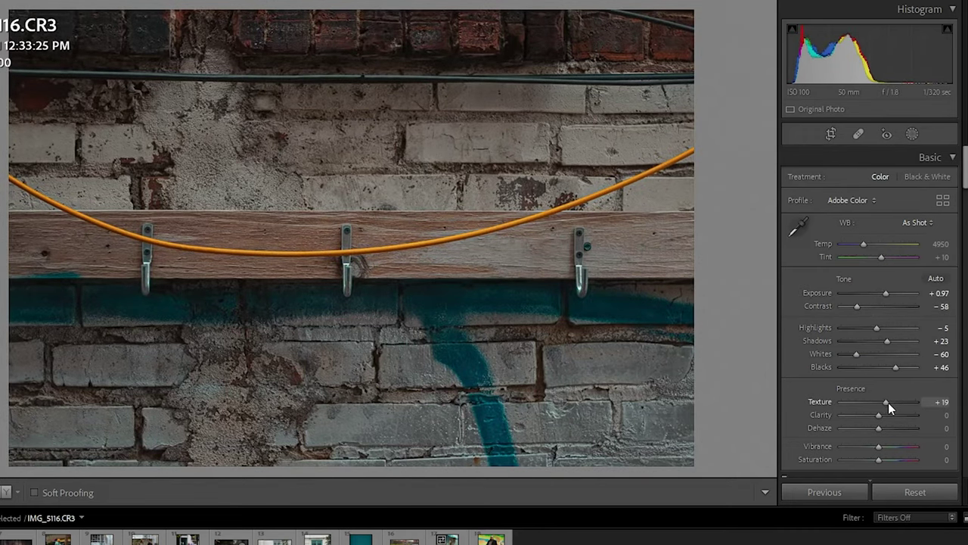
pyautogui.moveTo(878, 447); pyautogui.dragTo(881, 416)
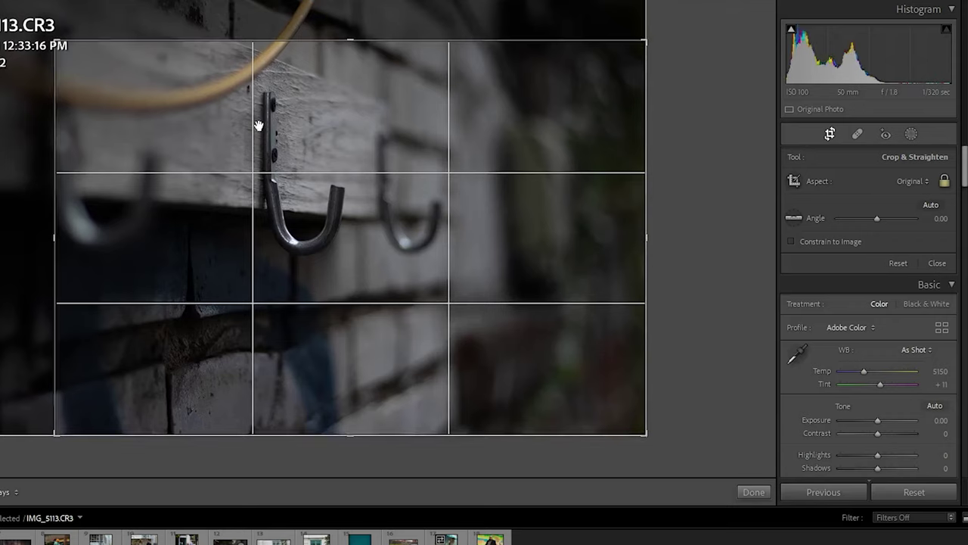
# Crop IMG_5113 tighter around the central hook, reposition it, and commit the crop.
pyautogui.rightClick(290, 122)
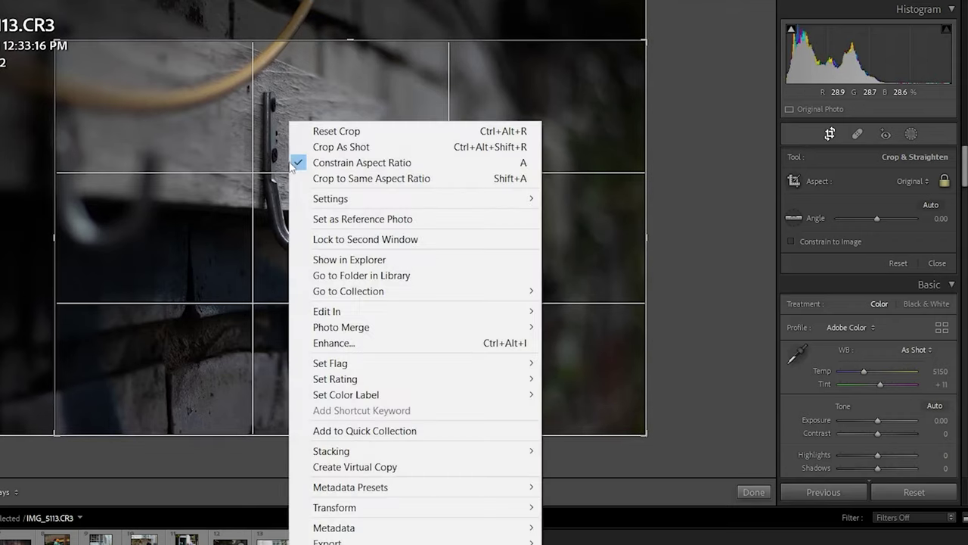
pyautogui.click(216, 156)
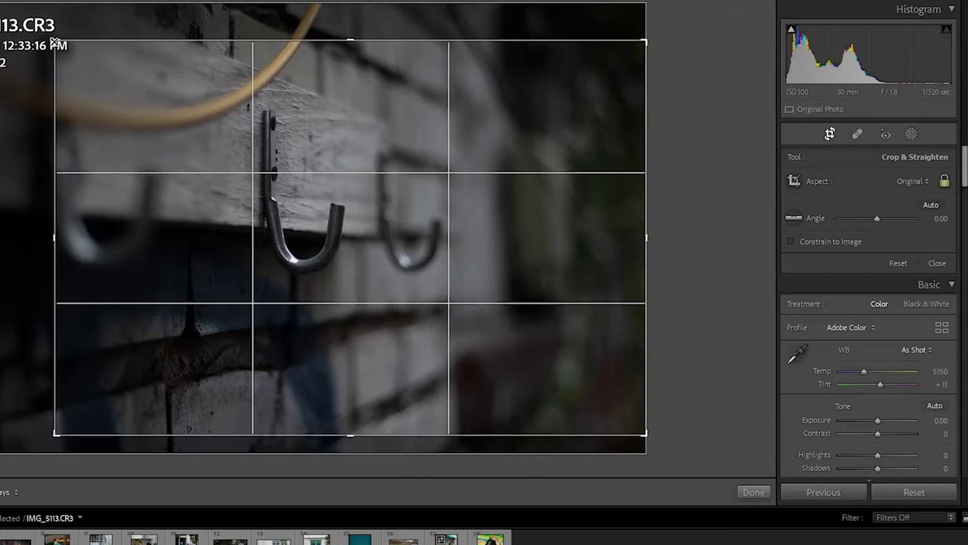
pyautogui.moveTo(60, 45); pyautogui.dragTo(45, 34)
pyautogui.moveTo(157, 131); pyautogui.dragTo(158, 139)
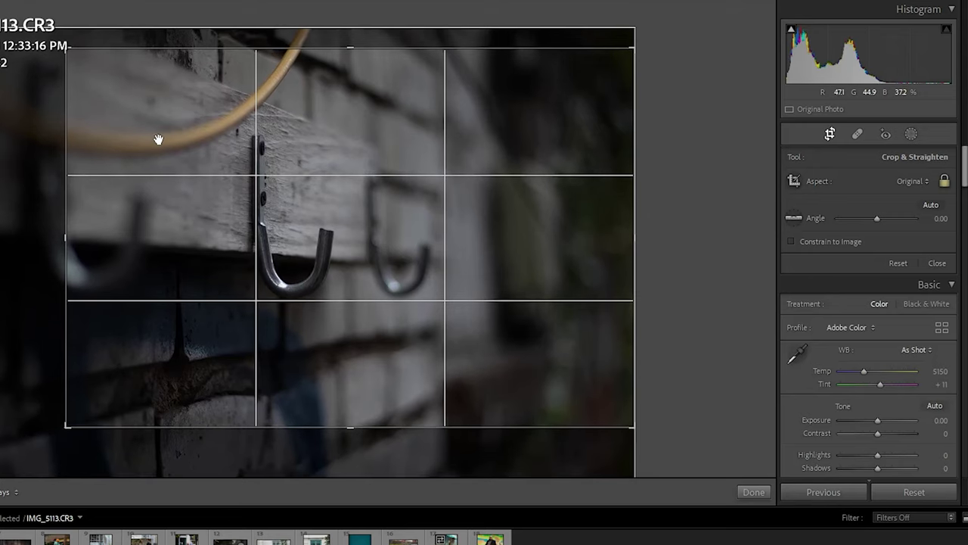
pyautogui.press('Return')
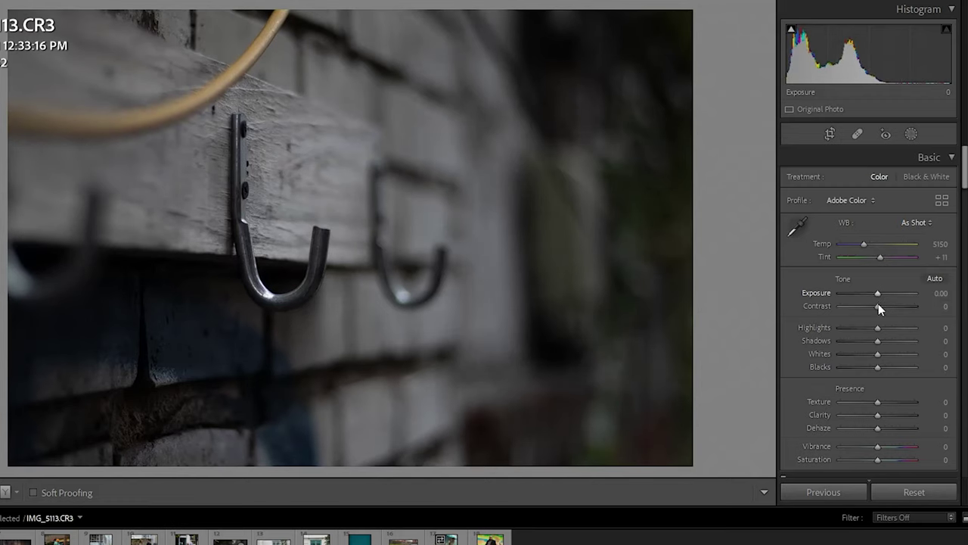
# Set Contrast -51, Highlights -4, Shadows +23, Whites -60 and Blacks +42 on IMG_5113.
pyautogui.moveTo(878, 306); pyautogui.dragTo(859, 309)
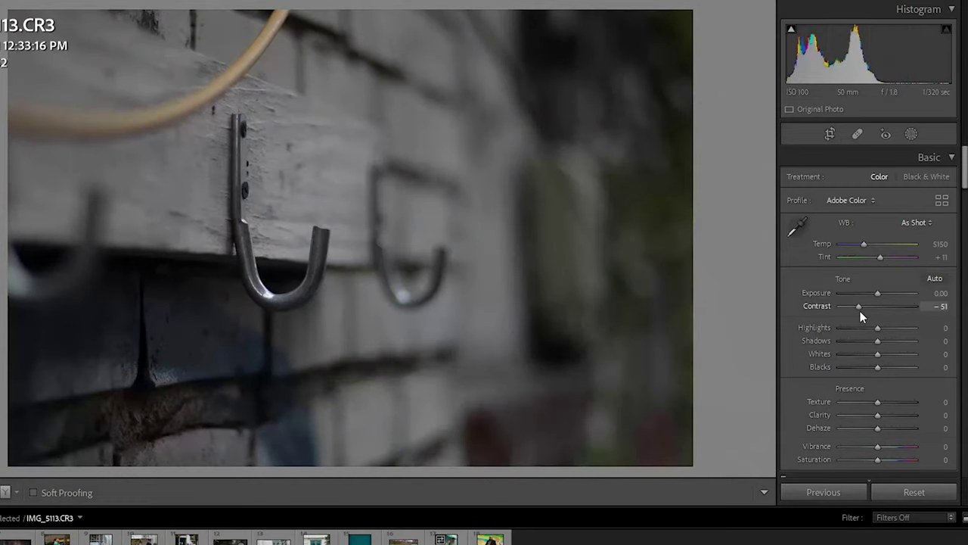
pyautogui.moveTo(881, 330)
pyautogui.mouseDown()
pyautogui.moveTo(885, 351)
pyautogui.moveTo(855, 352)
pyautogui.moveTo(892, 373)
pyautogui.mouseUp()
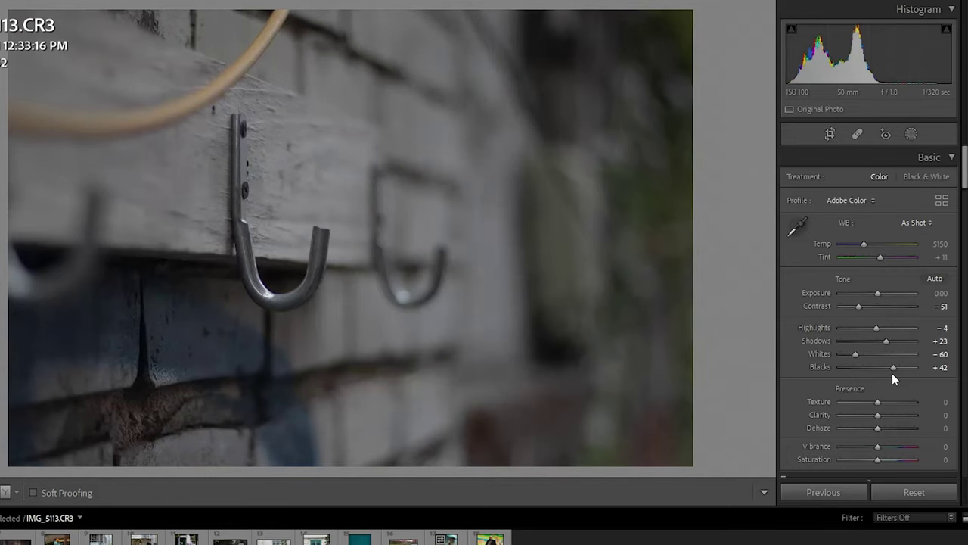
# Add curve points, lift the black point to output 8, lower the low point, add an upper point.
pyautogui.scroll(-5, 892, 373)
pyautogui.scroll(-4, 892, 373)
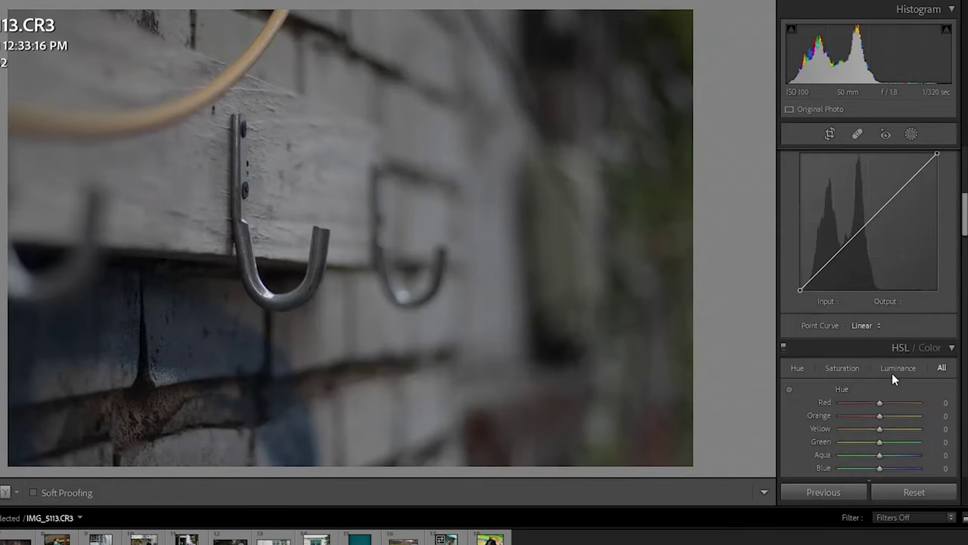
pyautogui.click(870, 219)
pyautogui.click(836, 254)
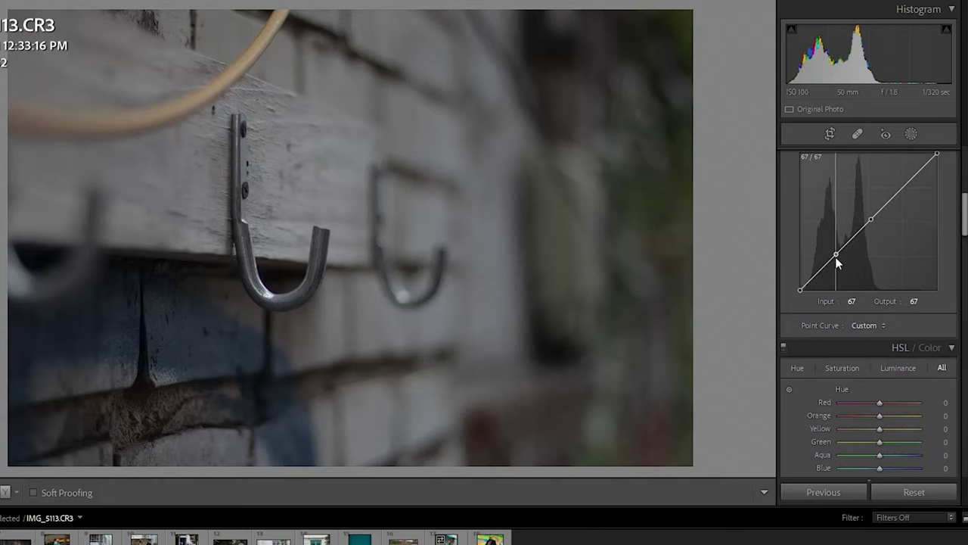
pyautogui.click(800, 290)
pyautogui.moveTo(800, 290); pyautogui.dragTo(799, 285)
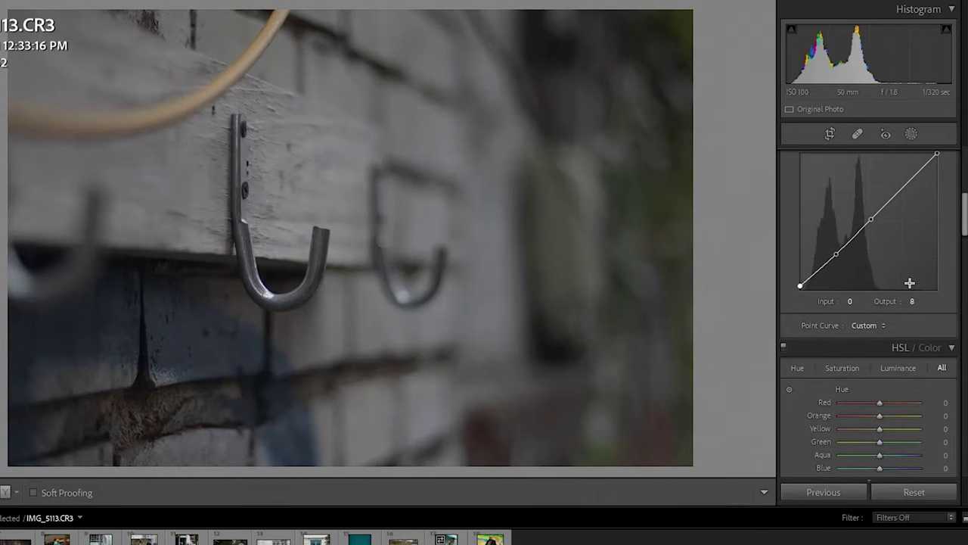
pyautogui.moveTo(836, 254)
pyautogui.mouseDown()
pyautogui.moveTo(816, 275)
pyautogui.moveTo(826, 280)
pyautogui.moveTo(832, 260)
pyautogui.mouseUp()
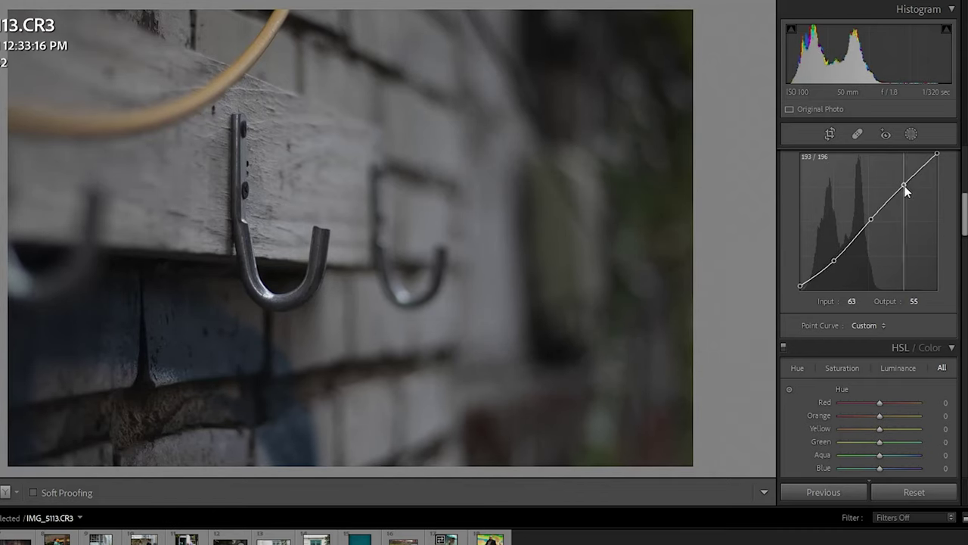
pyautogui.click(905, 189)
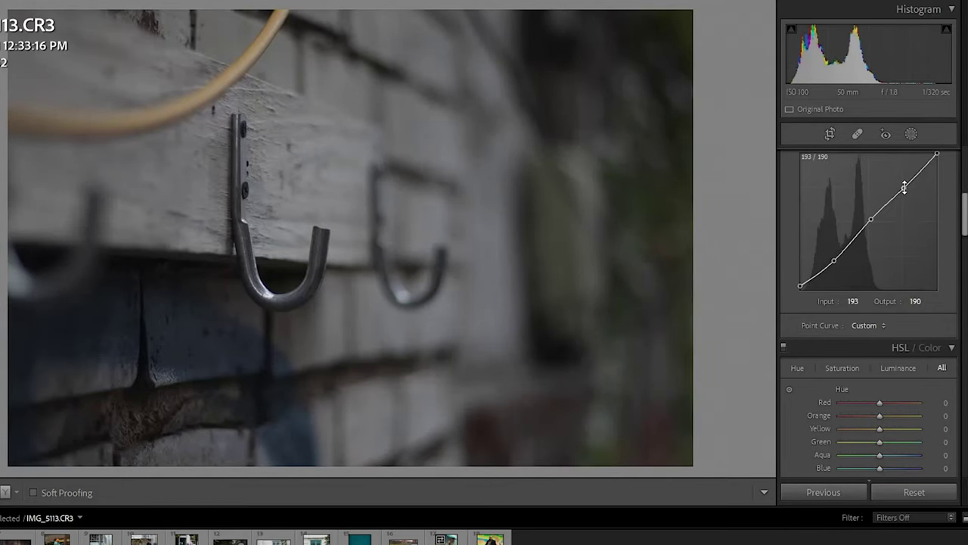
# In Calibration, set Red Primary Hue +19, Blue Primary Hue −86 and Blue Primary Saturation −37.
pyautogui.scroll(-15, 870, 318)
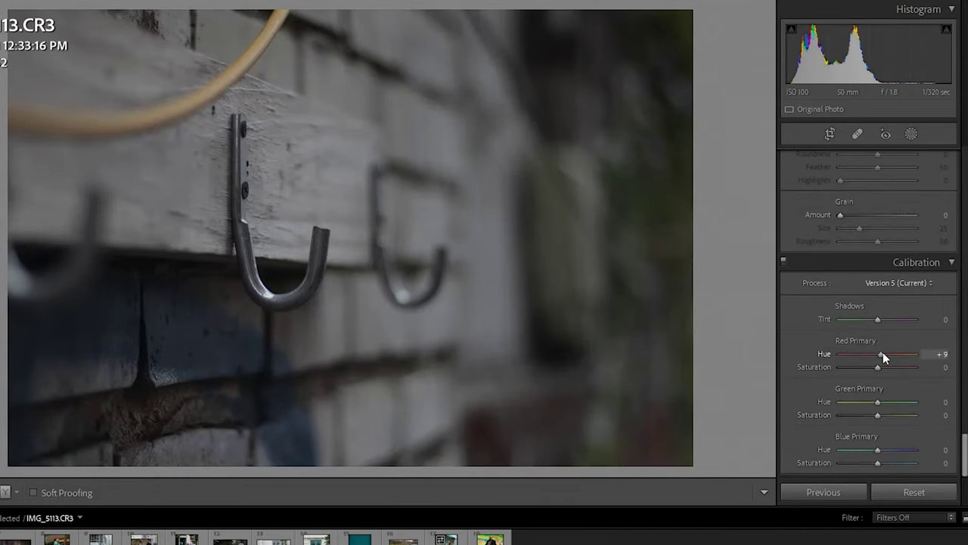
pyautogui.moveTo(883, 352); pyautogui.dragTo(887, 352)
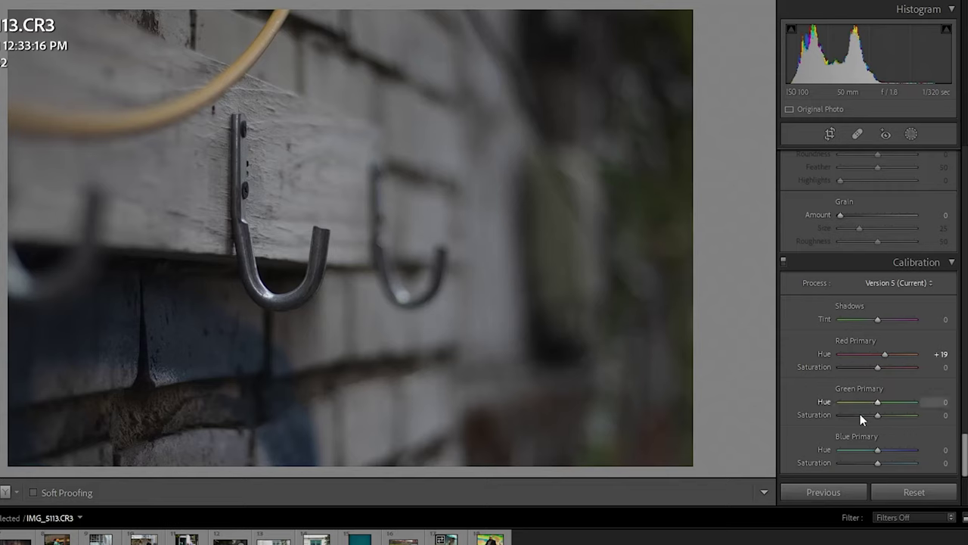
pyautogui.moveTo(877, 450)
pyautogui.mouseDown()
pyautogui.moveTo(846, 455)
pyautogui.moveTo(865, 467)
pyautogui.mouseUp()
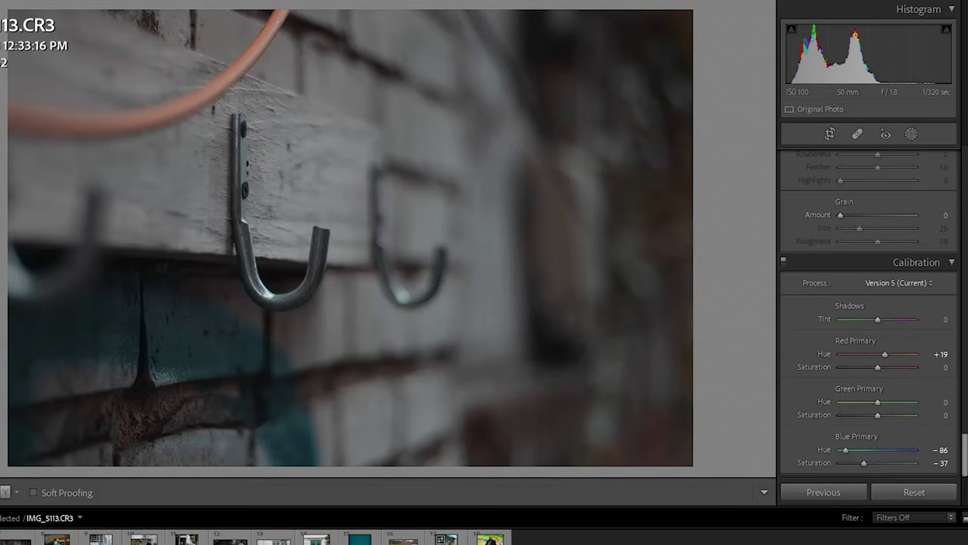
pyautogui.moveTo(966, 449); pyautogui.dragTo(966, 356)
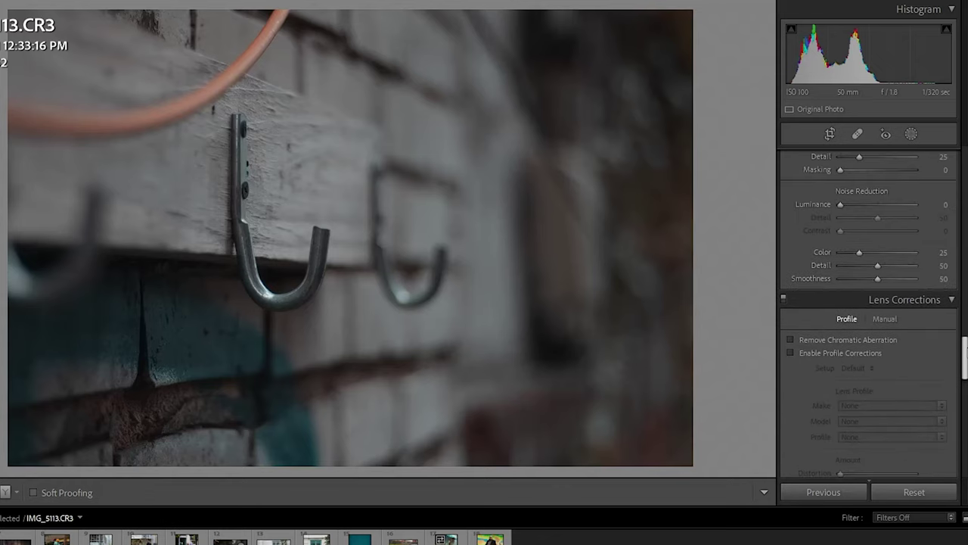
# Grade the shadows with a faint yellow tint of hue 51, saturation 8.
pyautogui.click(871, 344)
pyautogui.moveTo(965, 355); pyautogui.dragTo(965, 286)
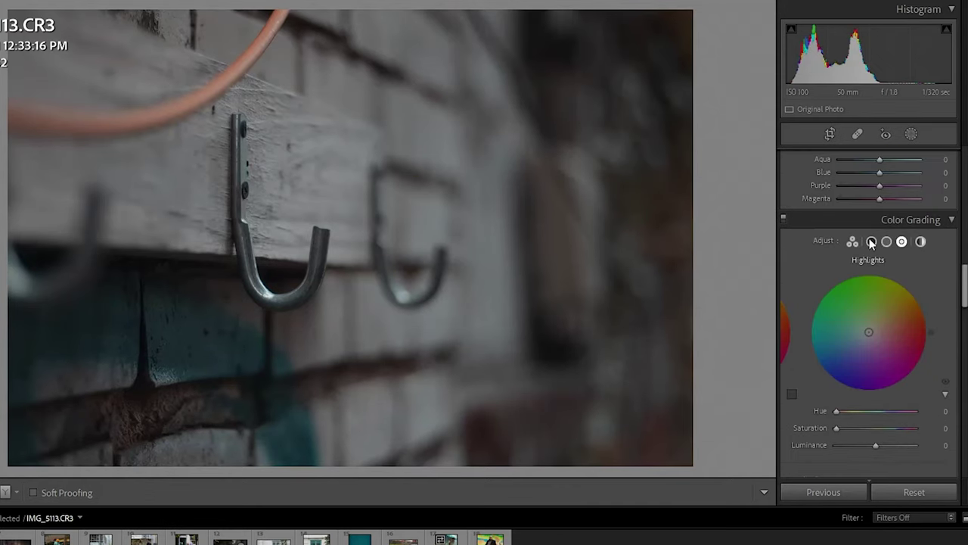
pyautogui.click(872, 242)
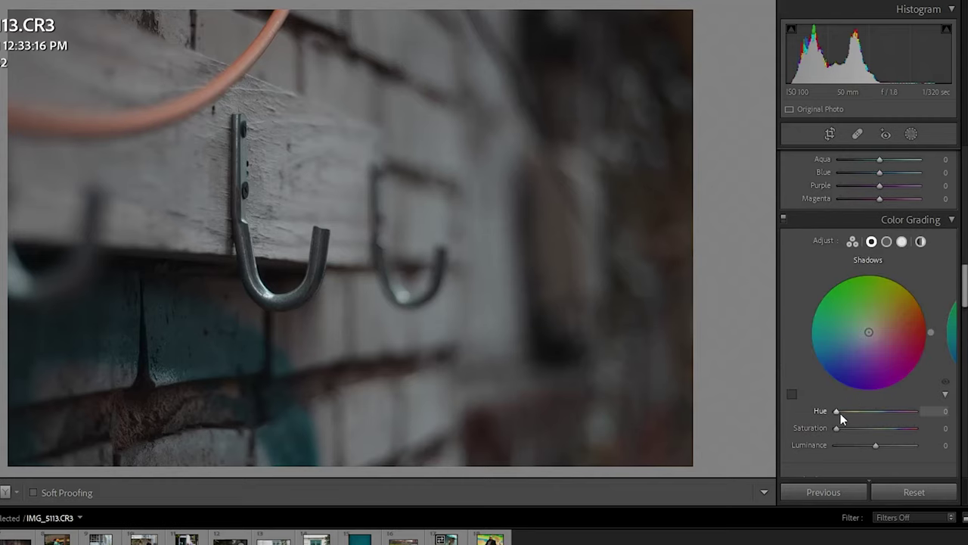
pyautogui.moveTo(838, 411)
pyautogui.mouseDown()
pyautogui.moveTo(849, 405)
pyautogui.moveTo(935, 428)
pyautogui.mouseUp()
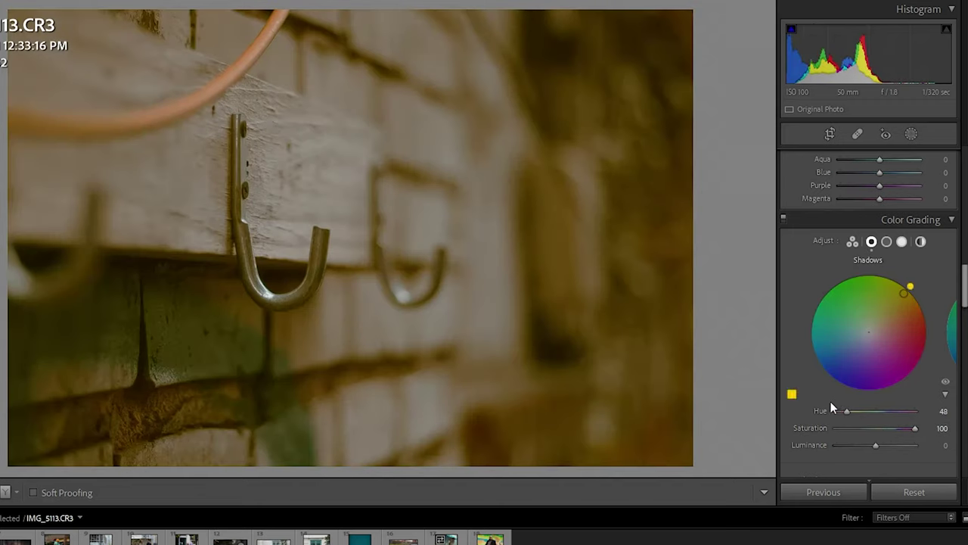
pyautogui.moveTo(847, 411); pyautogui.dragTo(847, 413)
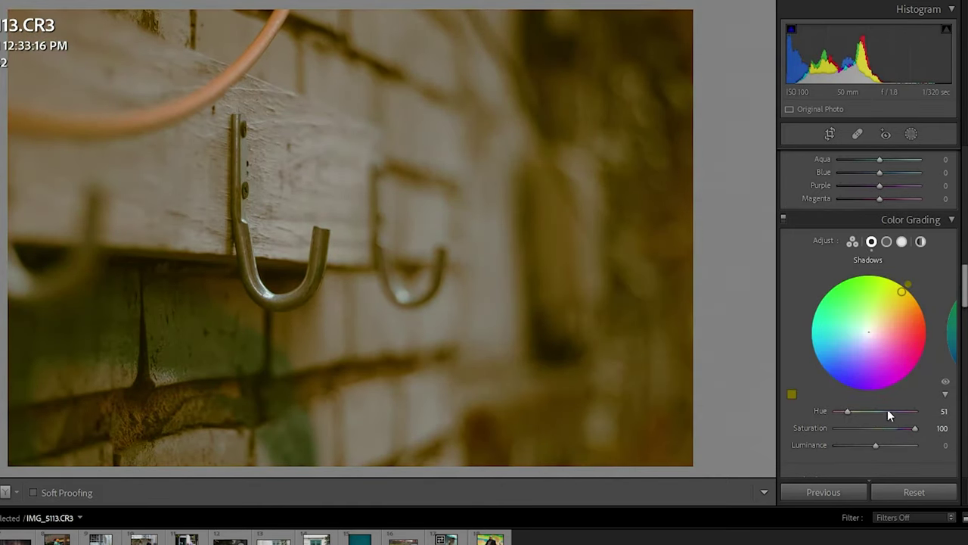
pyautogui.moveTo(914, 428); pyautogui.dragTo(842, 429)
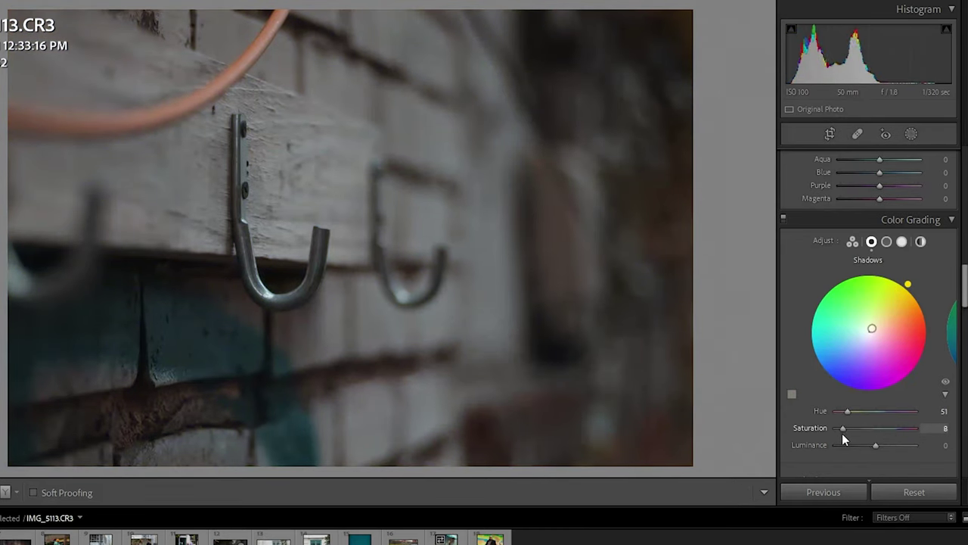
# Grade the midtones with a subtle yellow tint of hue 60, saturation 8.
pyautogui.click(887, 241)
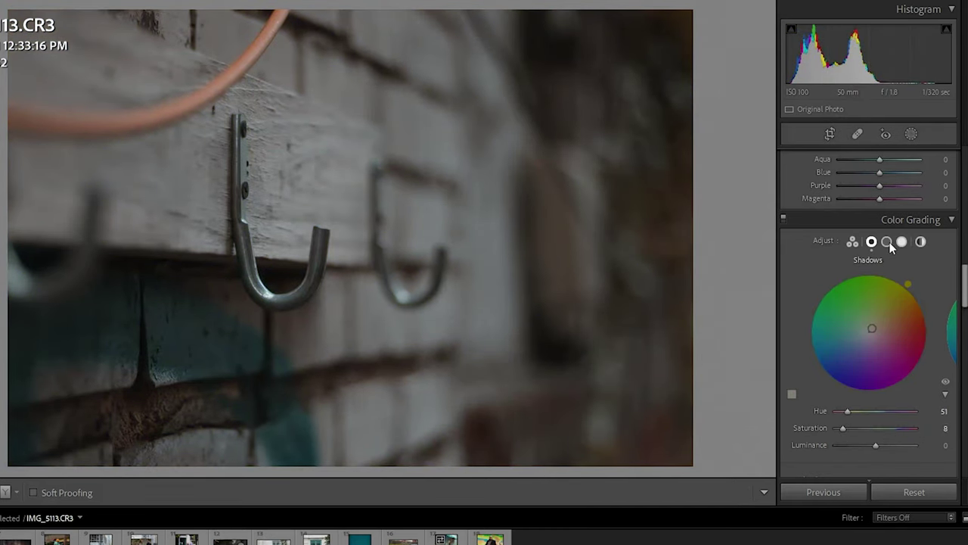
pyautogui.moveTo(837, 428); pyautogui.dragTo(915, 428)
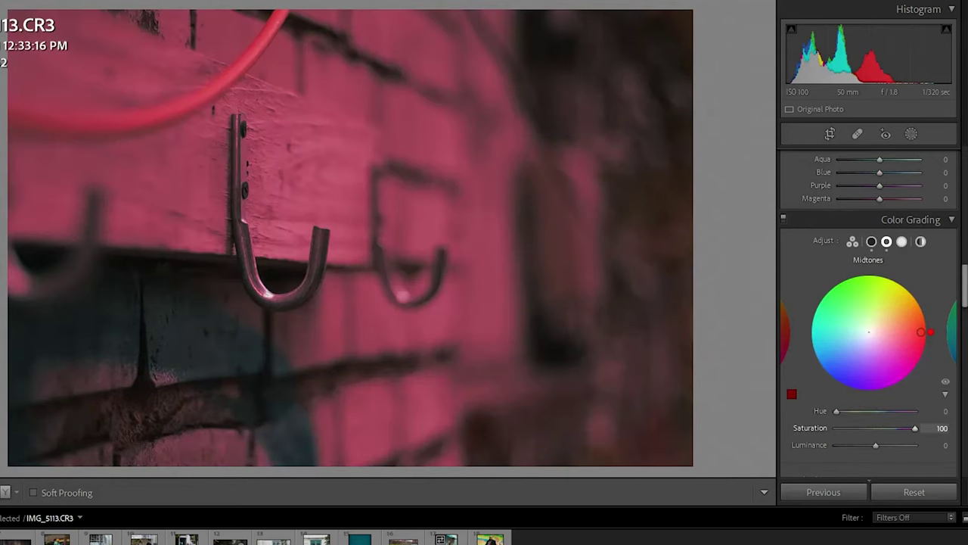
pyautogui.moveTo(839, 409); pyautogui.dragTo(851, 413)
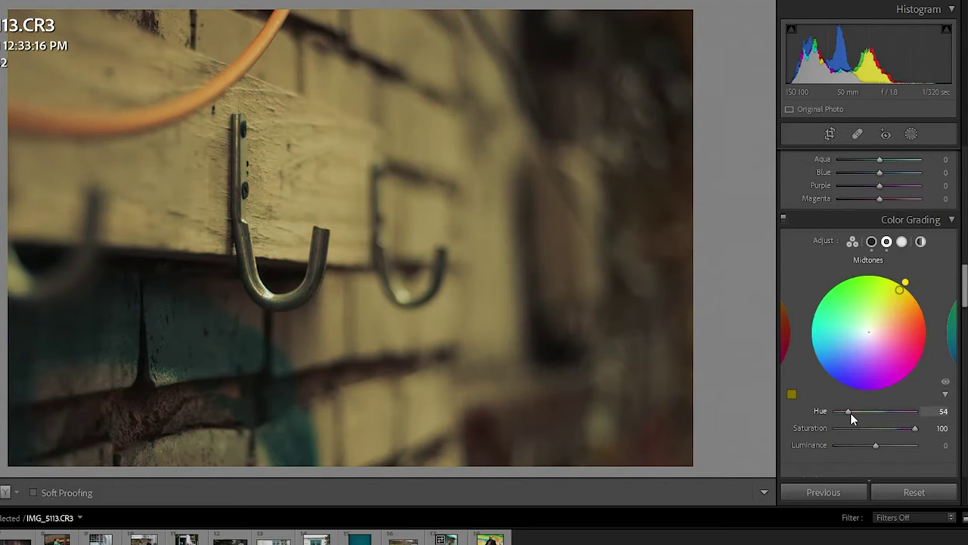
pyautogui.moveTo(914, 428)
pyautogui.mouseDown()
pyautogui.moveTo(860, 428)
pyautogui.moveTo(844, 450)
pyautogui.mouseUp()
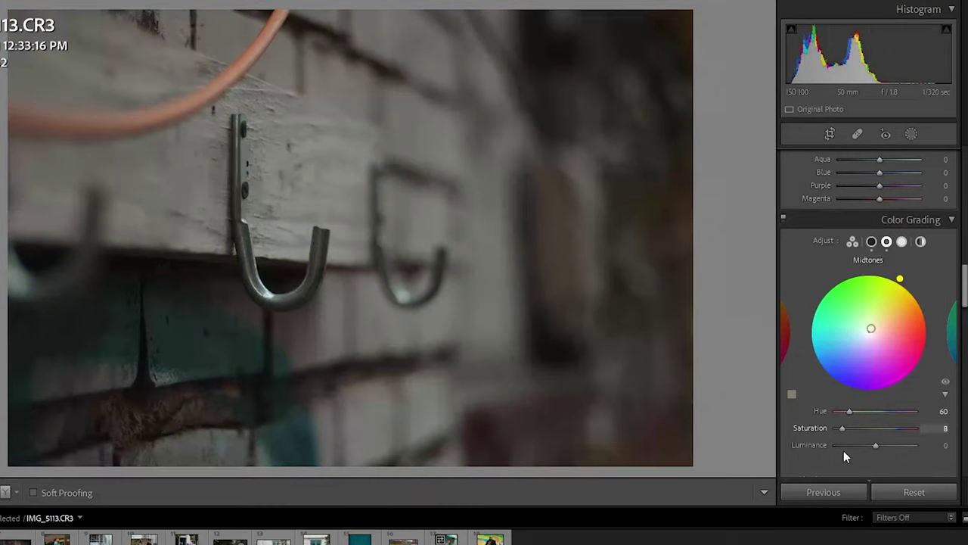
# Grade the highlights to a warm yellow of hue 51, saturation 28.
pyautogui.click(903, 242)
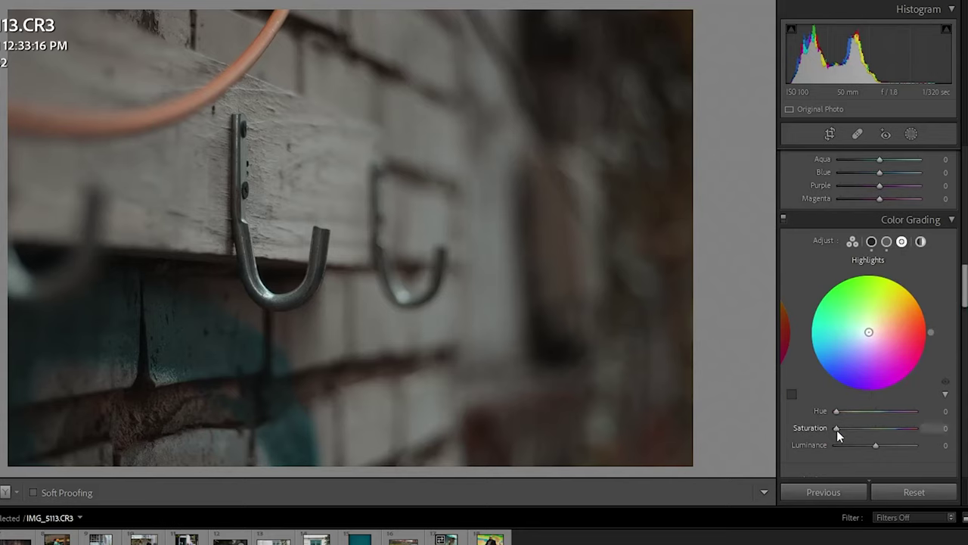
pyautogui.moveTo(836, 428); pyautogui.dragTo(915, 428)
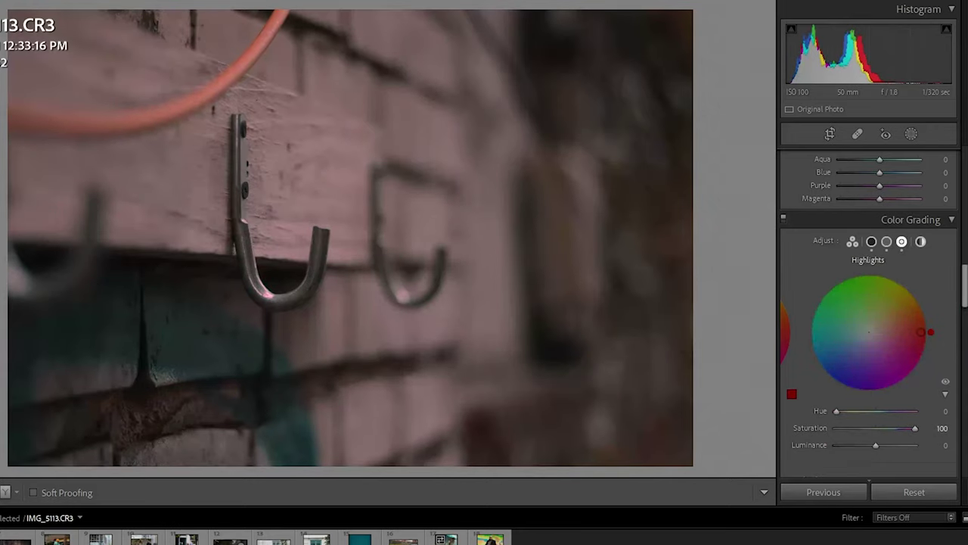
pyautogui.moveTo(836, 412); pyautogui.dragTo(846, 413)
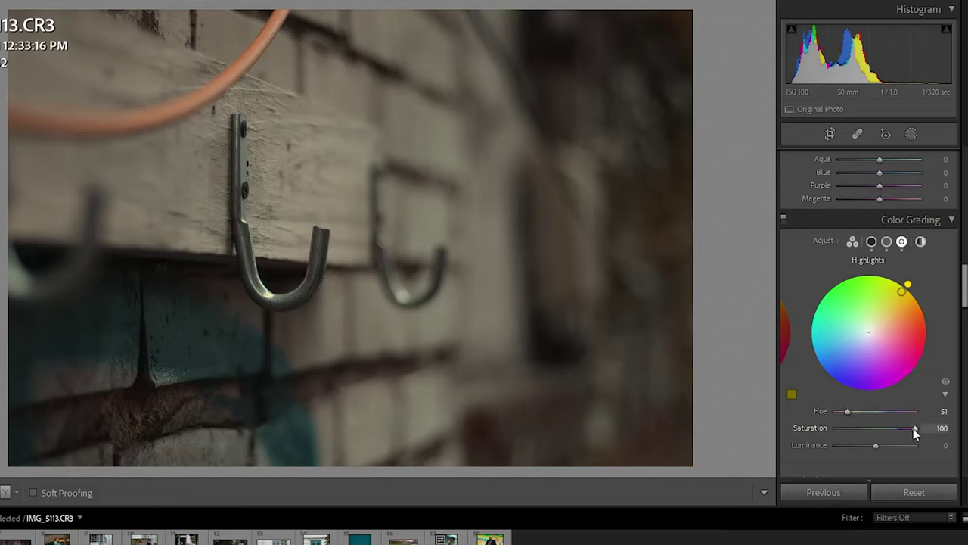
pyautogui.moveTo(914, 429)
pyautogui.mouseDown()
pyautogui.moveTo(865, 428)
pyautogui.moveTo(857, 438)
pyautogui.mouseUp()
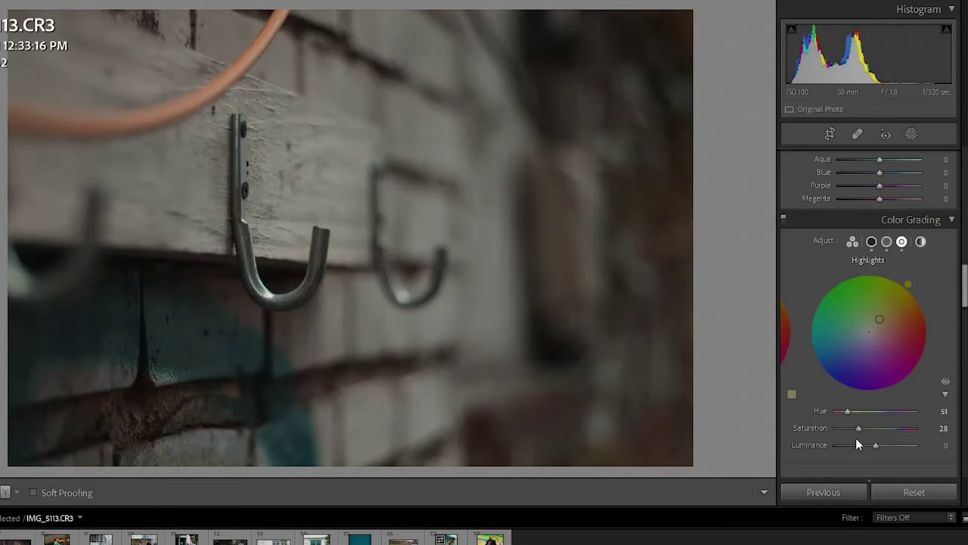
pyautogui.moveTo(966, 298); pyautogui.dragTo(965, 241)
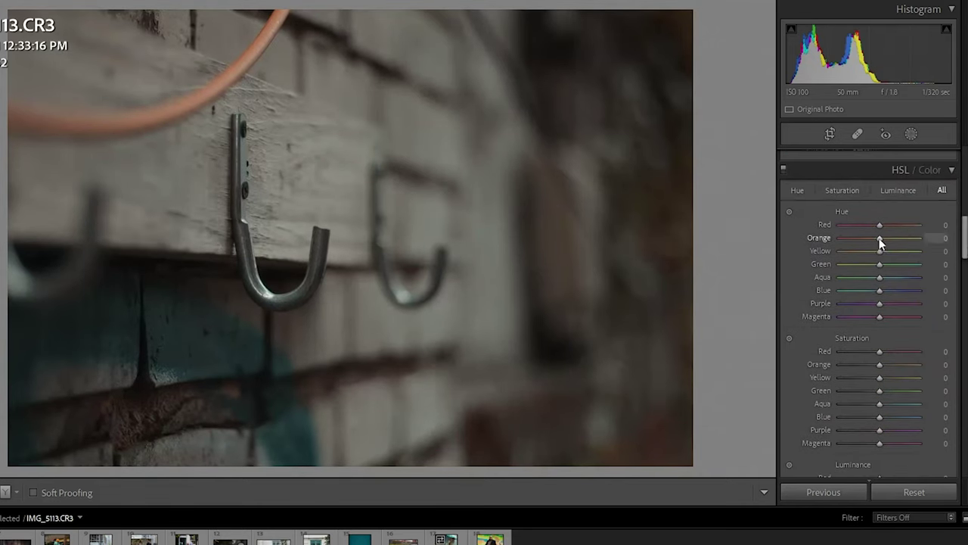
# Shift the Orange hue to +27 and Aqua hue to −17, and slightly desaturate the aqua tones.
pyautogui.moveTo(879, 237); pyautogui.dragTo(891, 241)
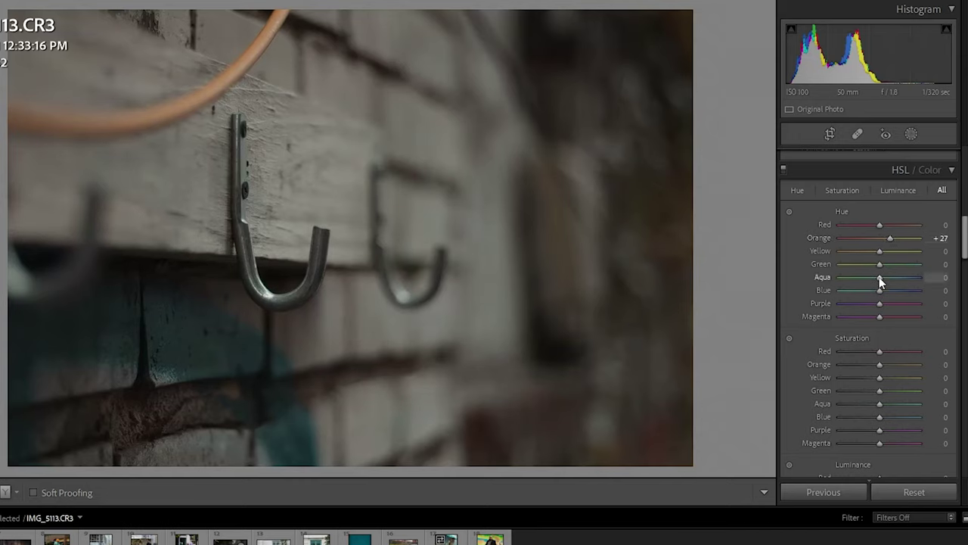
pyautogui.moveTo(880, 277); pyautogui.dragTo(887, 292)
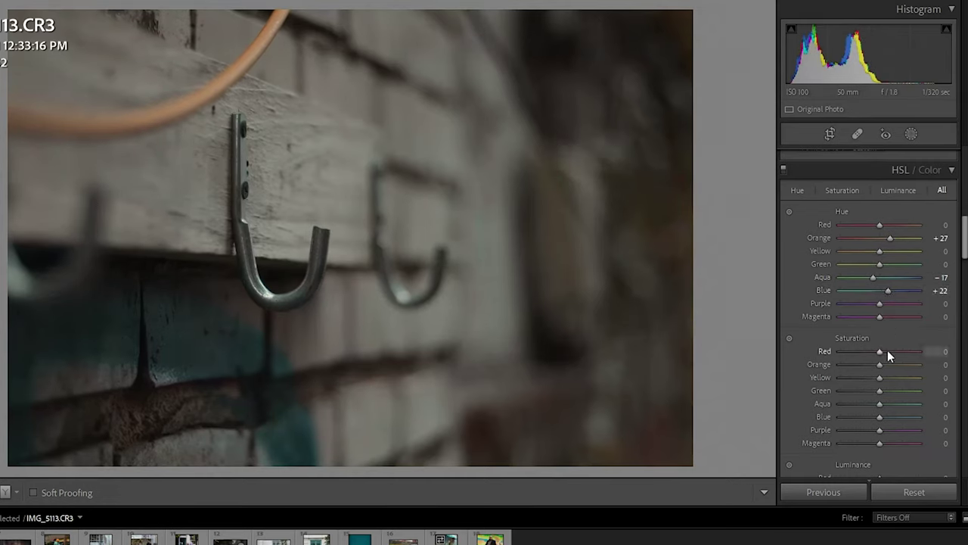
pyautogui.moveTo(880, 403); pyautogui.dragTo(887, 418)
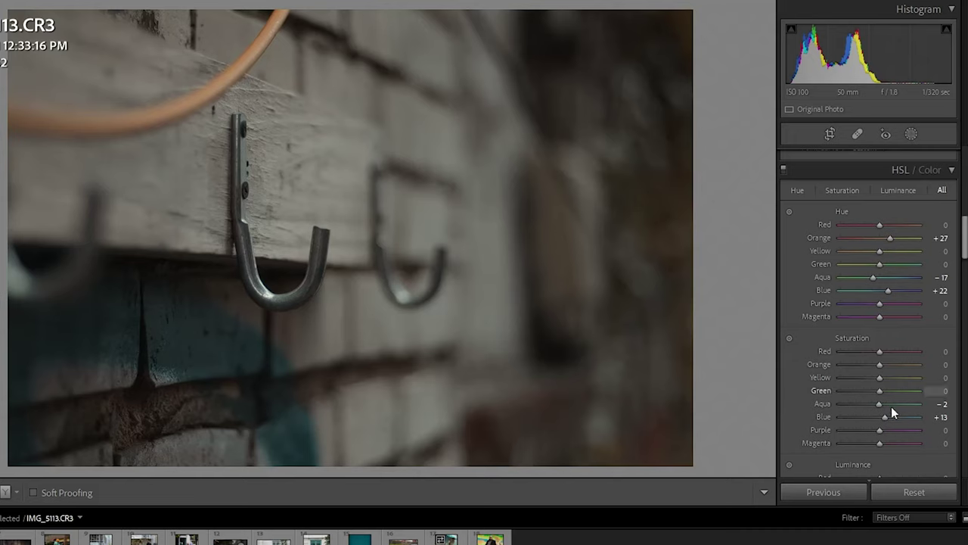
# Set luminance Red −7, Orange +5, Blue −7, and raise Exposure to +0.53.
pyautogui.moveTo(964, 238); pyautogui.dragTo(964, 269)
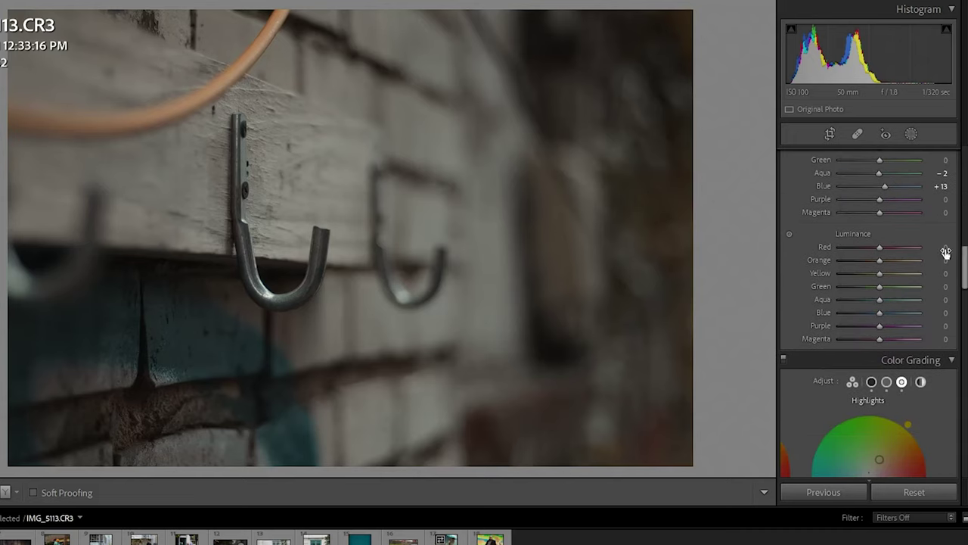
pyautogui.moveTo(882, 246); pyautogui.dragTo(880, 246)
pyautogui.moveTo(881, 258); pyautogui.dragTo(882, 259)
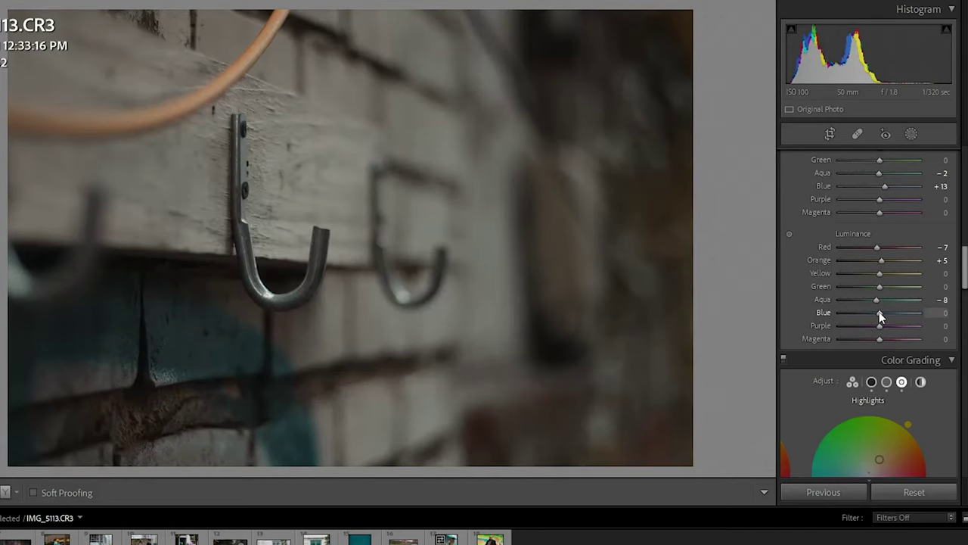
pyautogui.moveTo(880, 316); pyautogui.dragTo(877, 318)
pyautogui.moveTo(964, 269); pyautogui.dragTo(965, 177)
pyautogui.moveTo(878, 237); pyautogui.dragTo(857, 255)
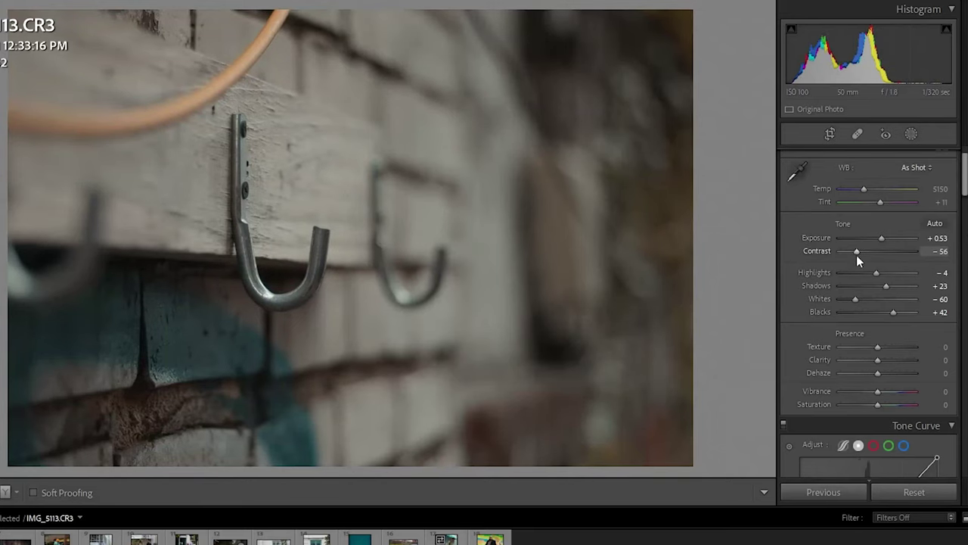
# Leave Vibrance at zero, and set Texture +26, Highlights −5 and Exposure +0.79.
pyautogui.moveTo(877, 391); pyautogui.dragTo(893, 389)
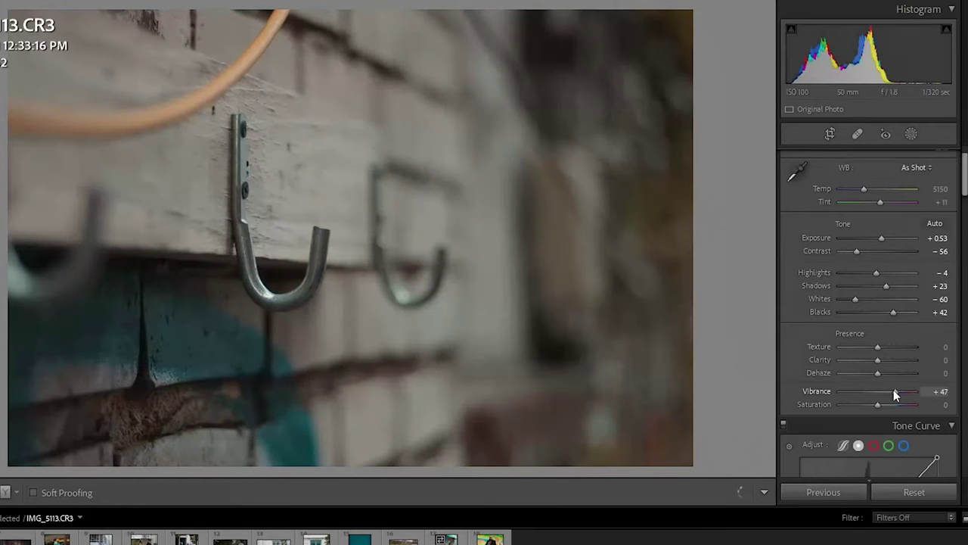
pyautogui.doubleClick(891, 388)
pyautogui.moveTo(880, 348); pyautogui.dragTo(889, 349)
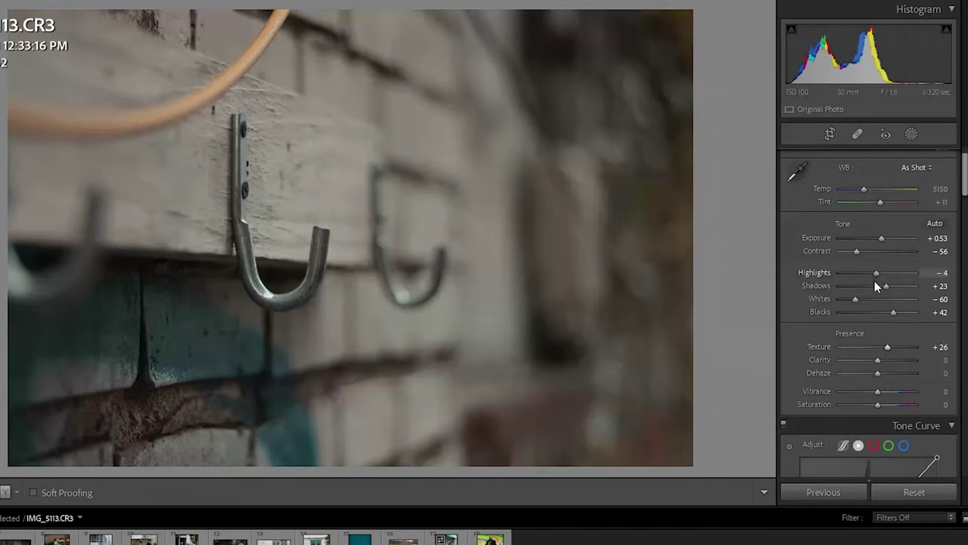
pyautogui.moveTo(875, 273)
pyautogui.mouseDown()
pyautogui.moveTo(854, 274)
pyautogui.moveTo(876, 274)
pyautogui.mouseUp()
pyautogui.moveTo(882, 239); pyautogui.dragTo(884, 239)
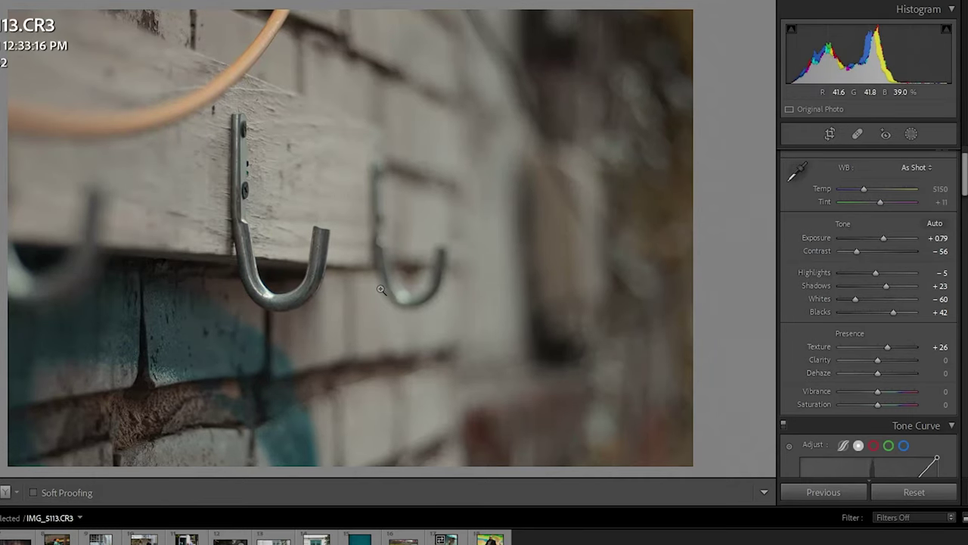
pyautogui.click(764, 492)
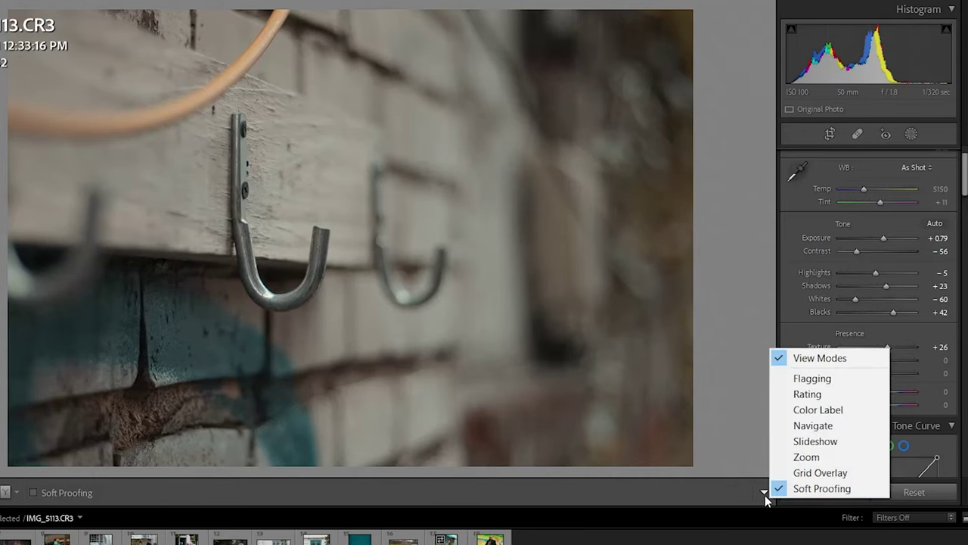
pyautogui.click(692, 504)
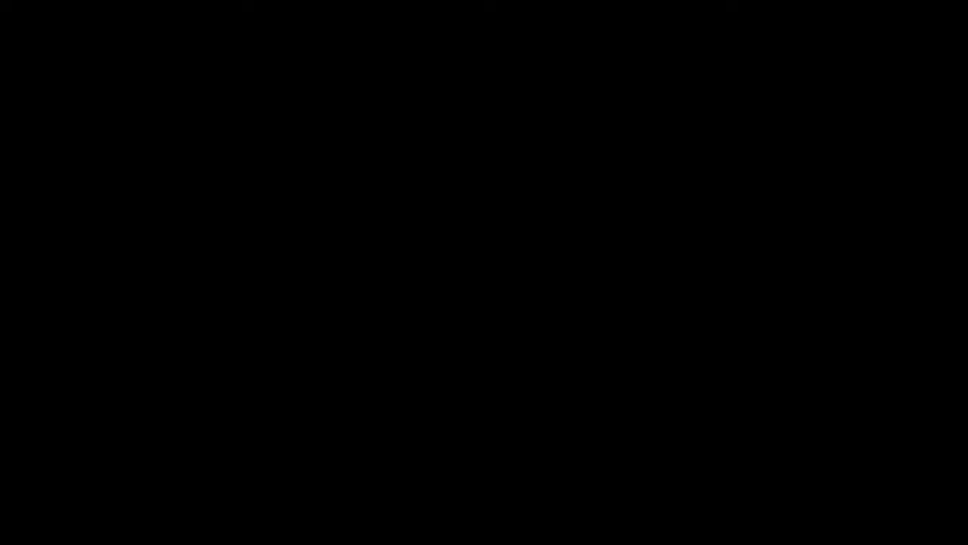